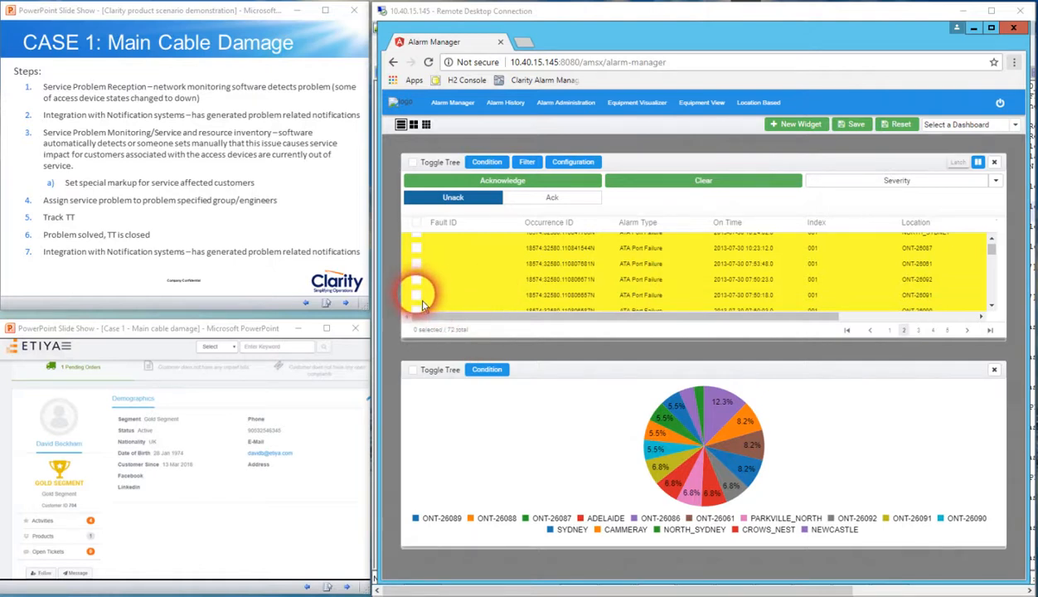
pyautogui.click(416, 295)
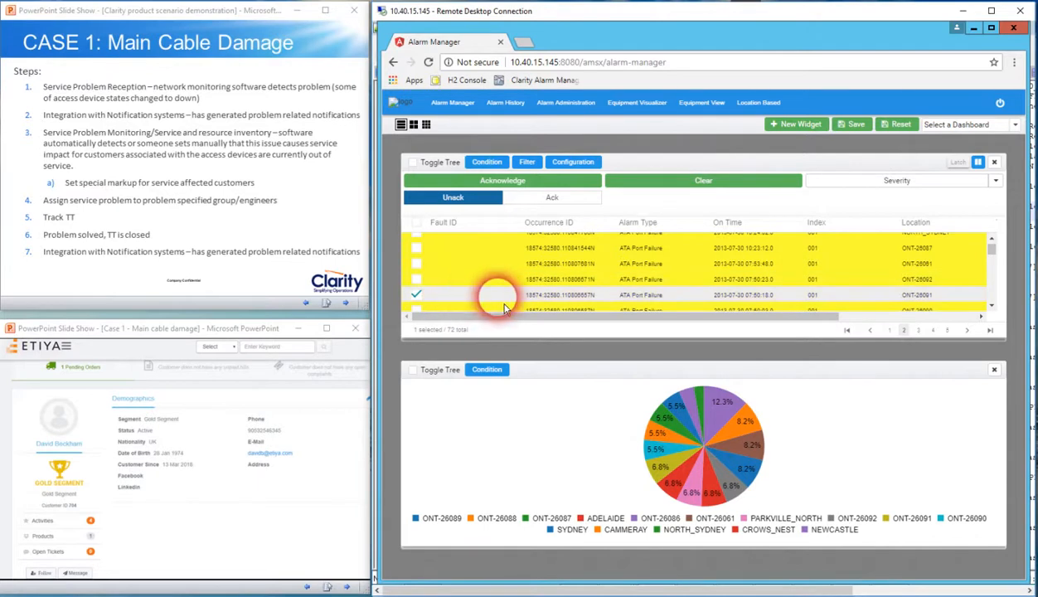
pyautogui.click(543, 189)
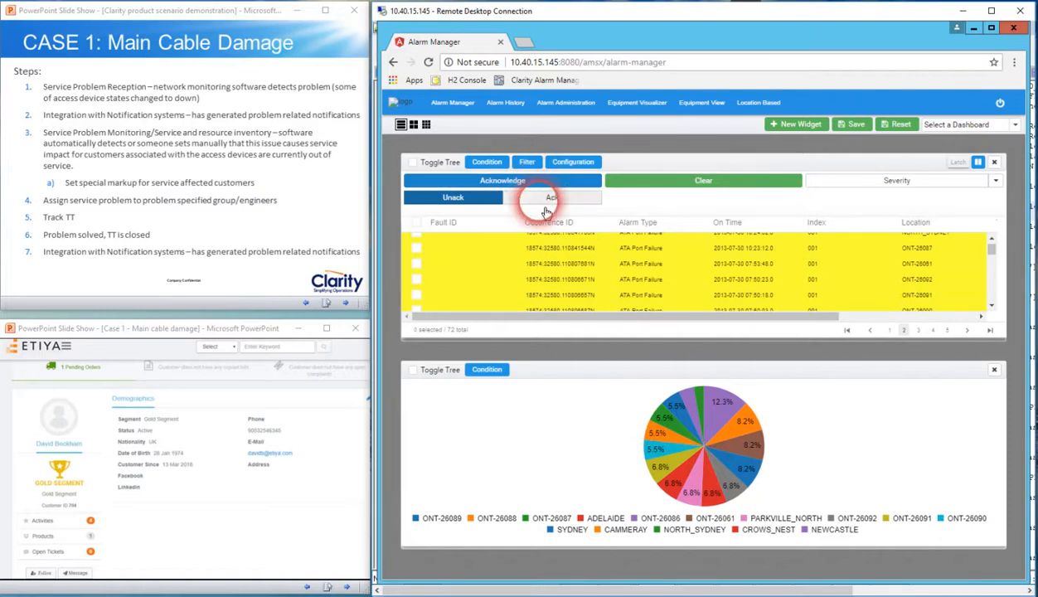
pyautogui.click(495, 201)
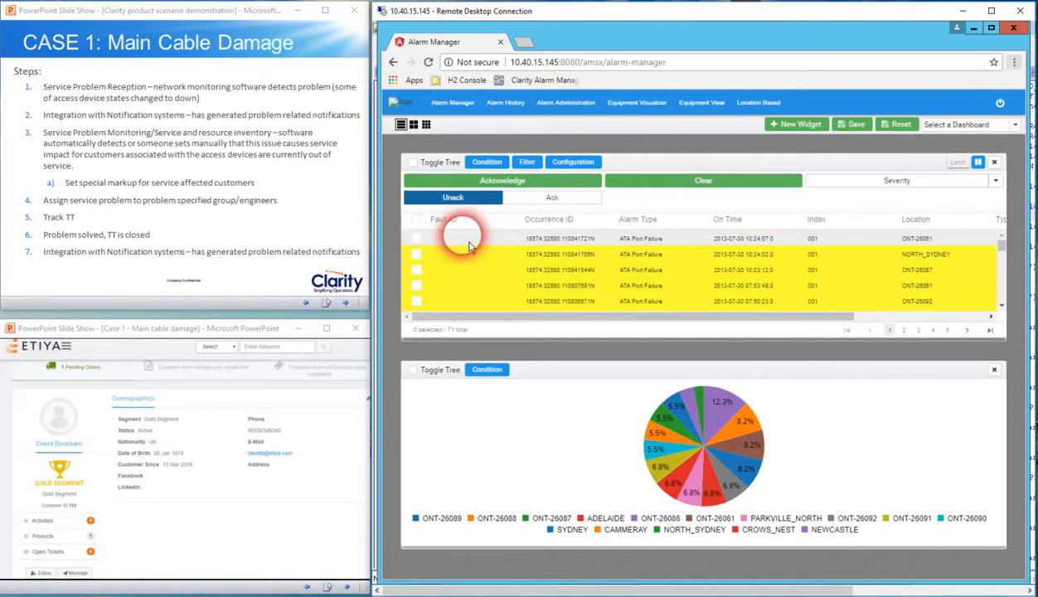
pyautogui.click(416, 237)
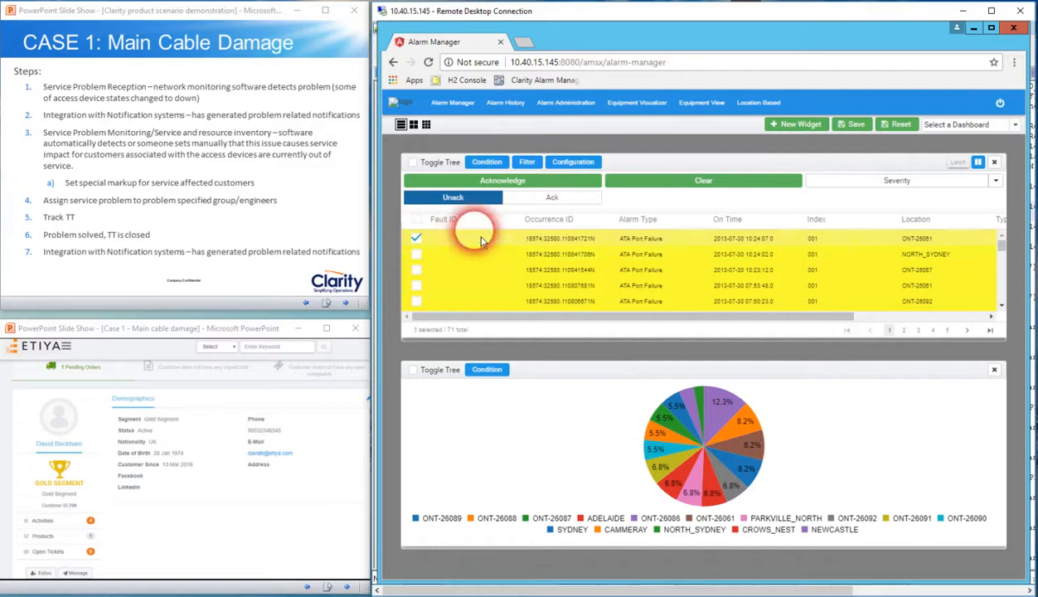
pyautogui.click(560, 184)
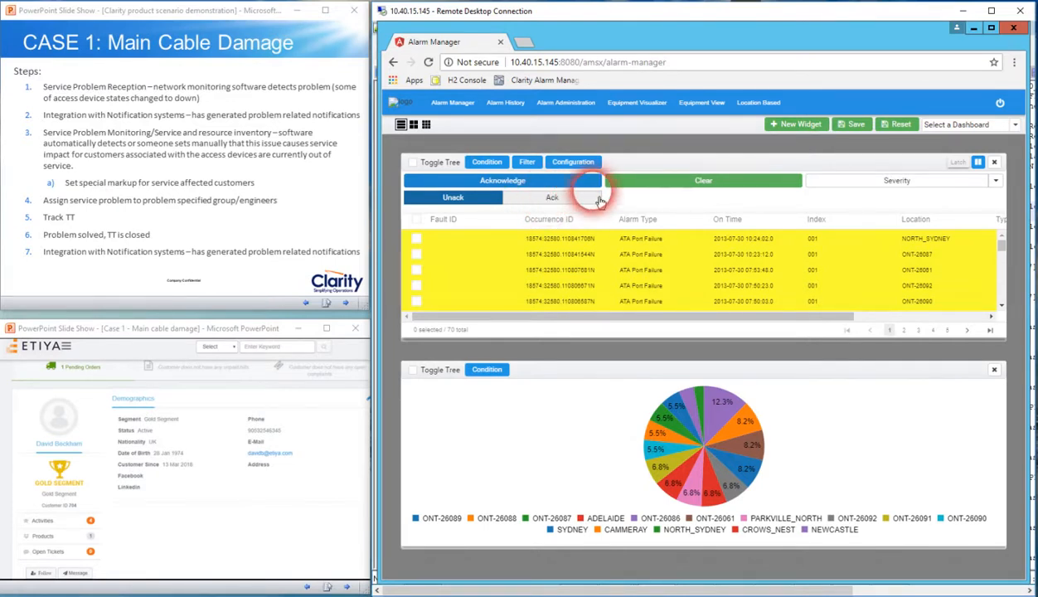
# Show the acknowledged alarms and open a new fault form for the ONT-26091 alarm
pyautogui.click(553, 199)
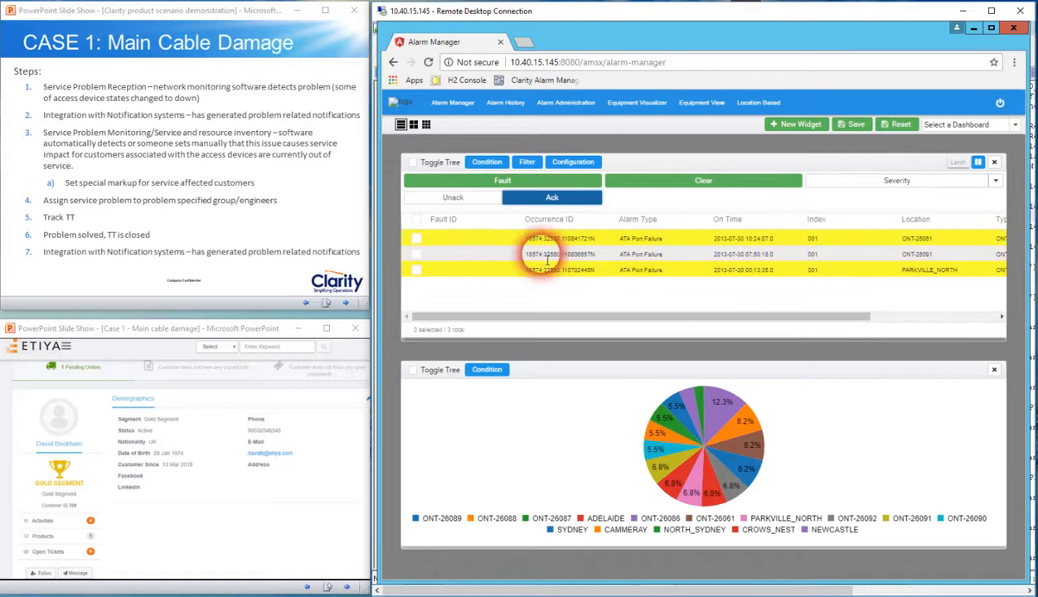
pyautogui.click(418, 255)
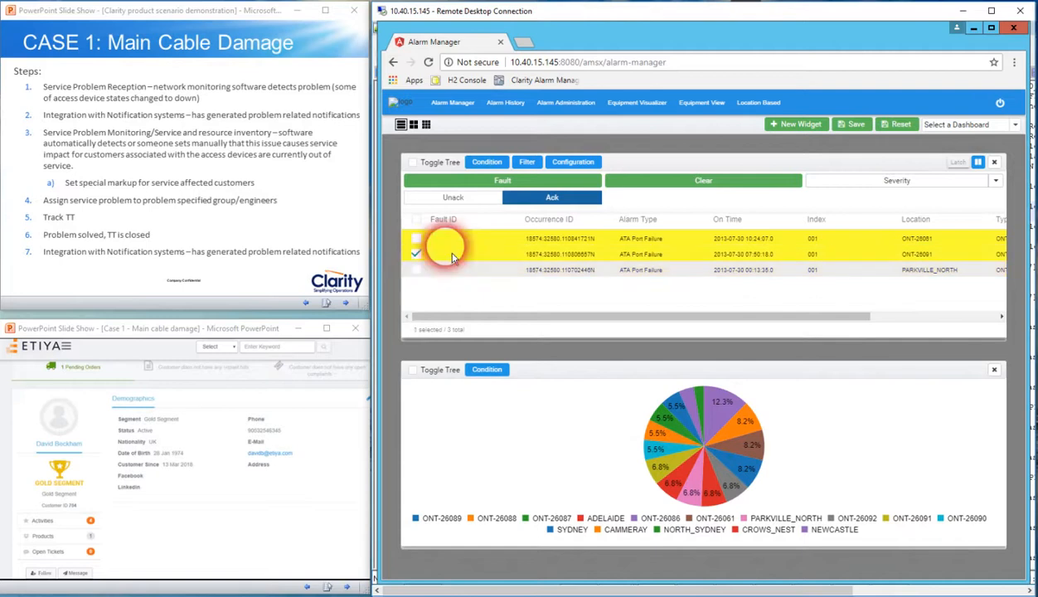
pyautogui.click(500, 187)
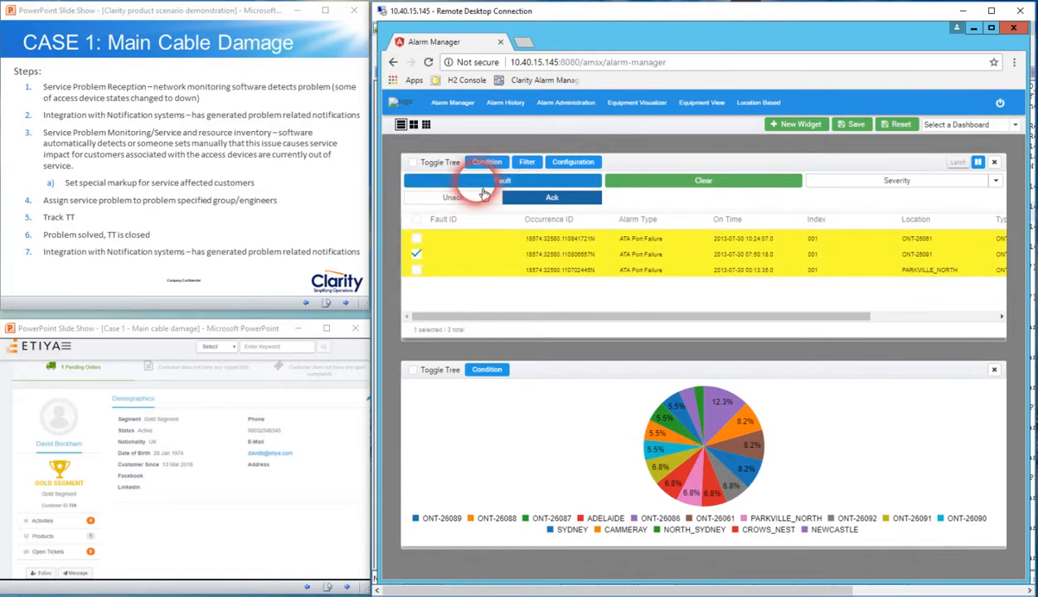
pyautogui.click(483, 186)
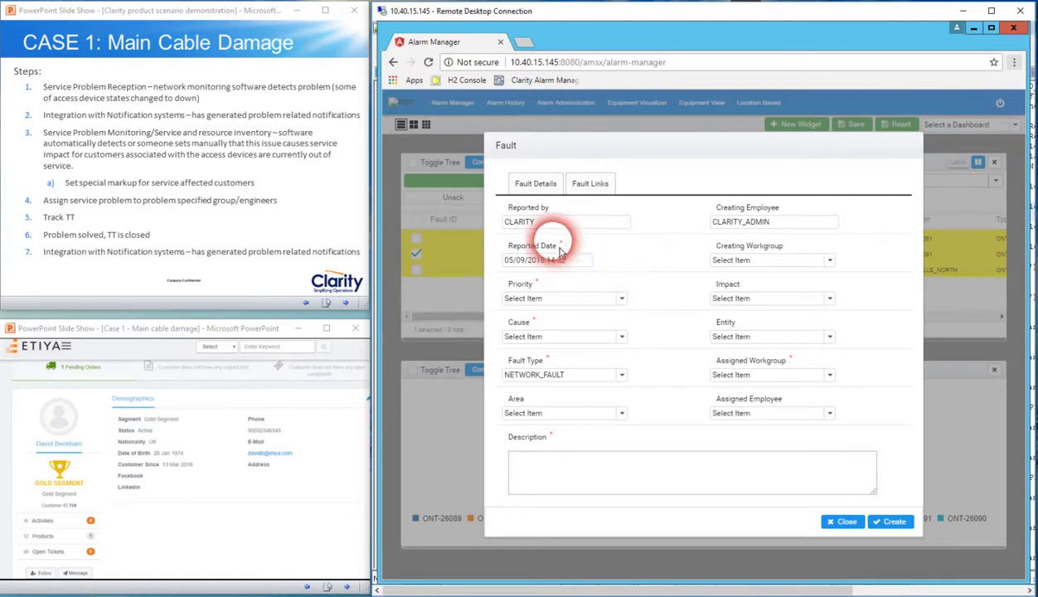
# Set the fault's priority to 1, its cause to CABLE DAMAGE and its fault type to NETWORK REPORTED
pyautogui.click(621, 300)
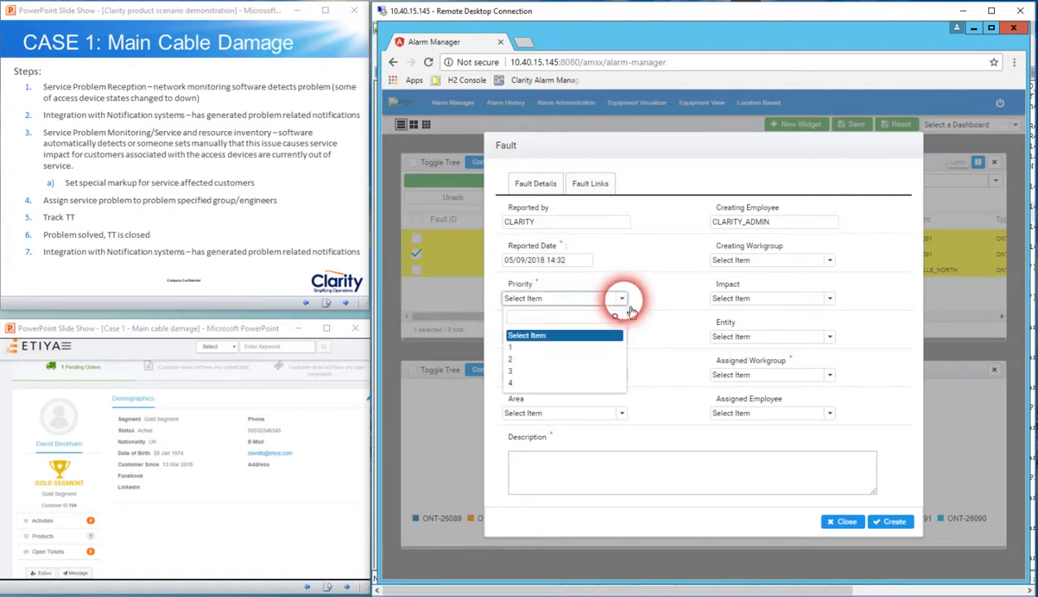
pyautogui.click(535, 348)
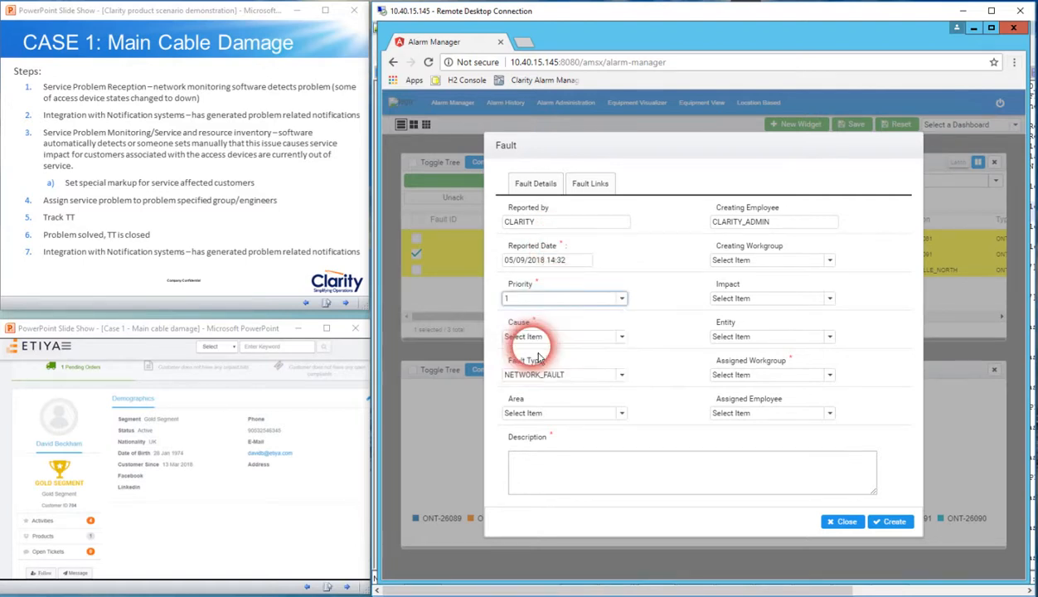
pyautogui.click(627, 344)
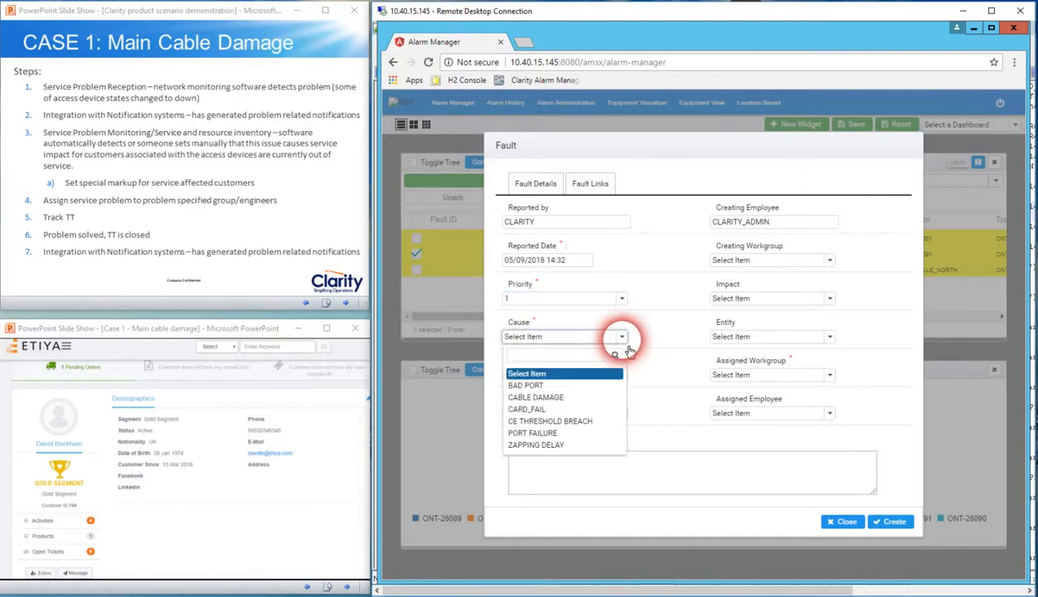
pyautogui.click(574, 399)
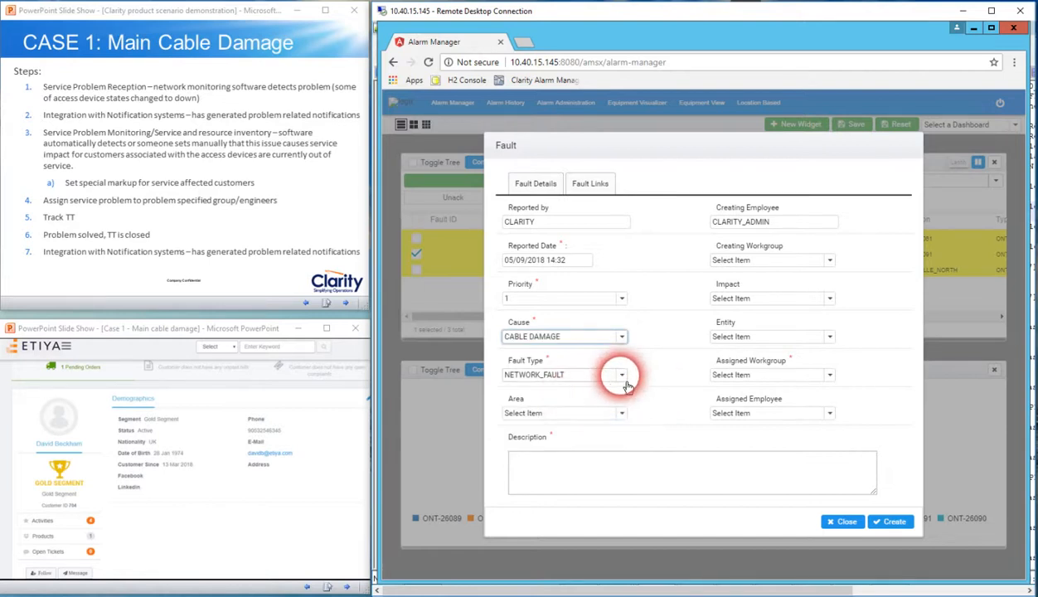
pyautogui.click(626, 378)
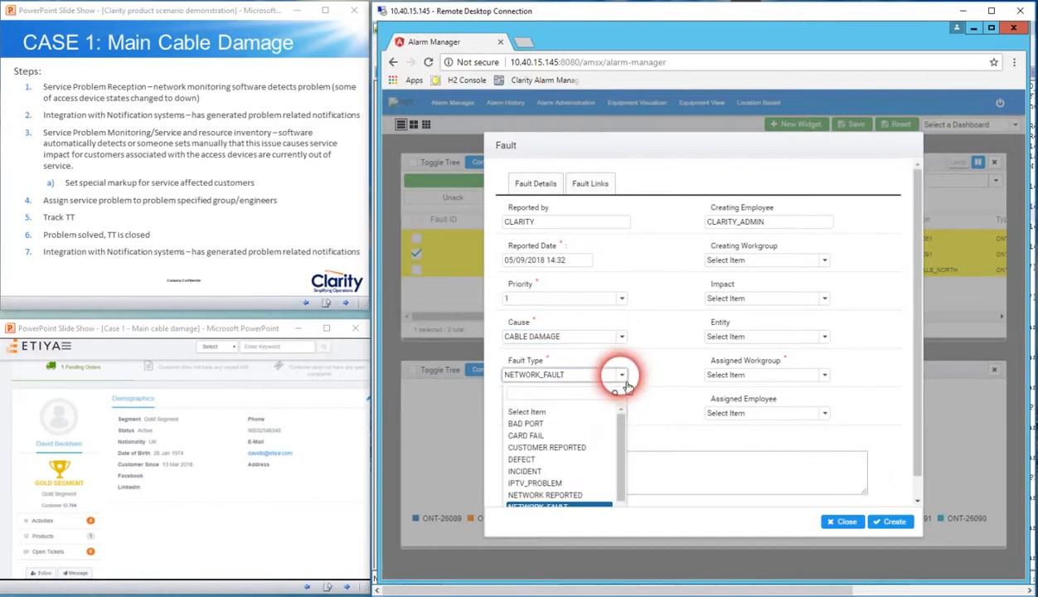
pyautogui.click(584, 496)
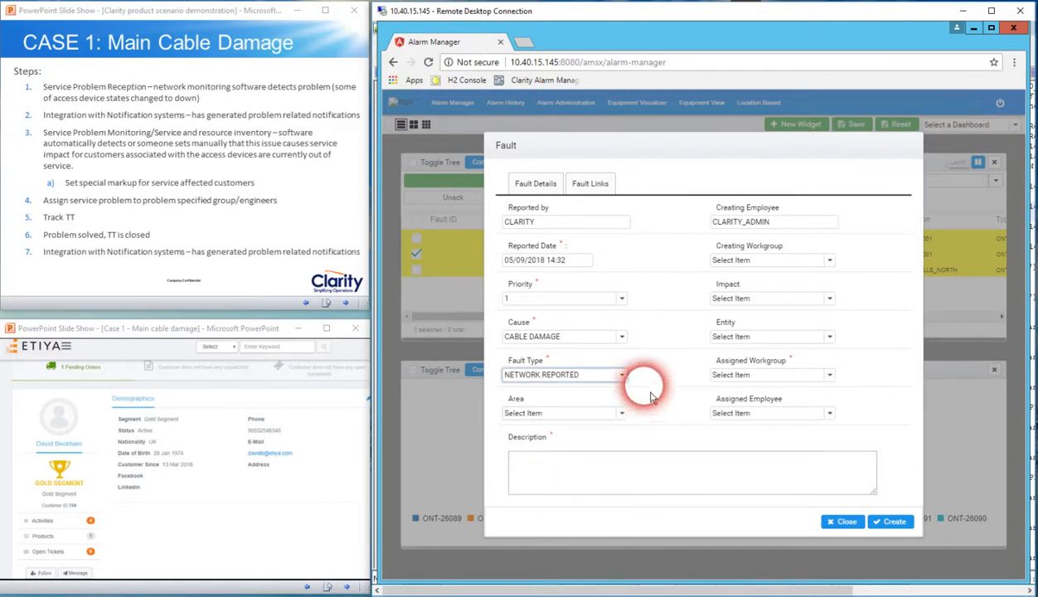
# Set the fault's creating workgroup to CLARITY, impact to SERVICE LOST and entity to CABLE
pyautogui.click(830, 261)
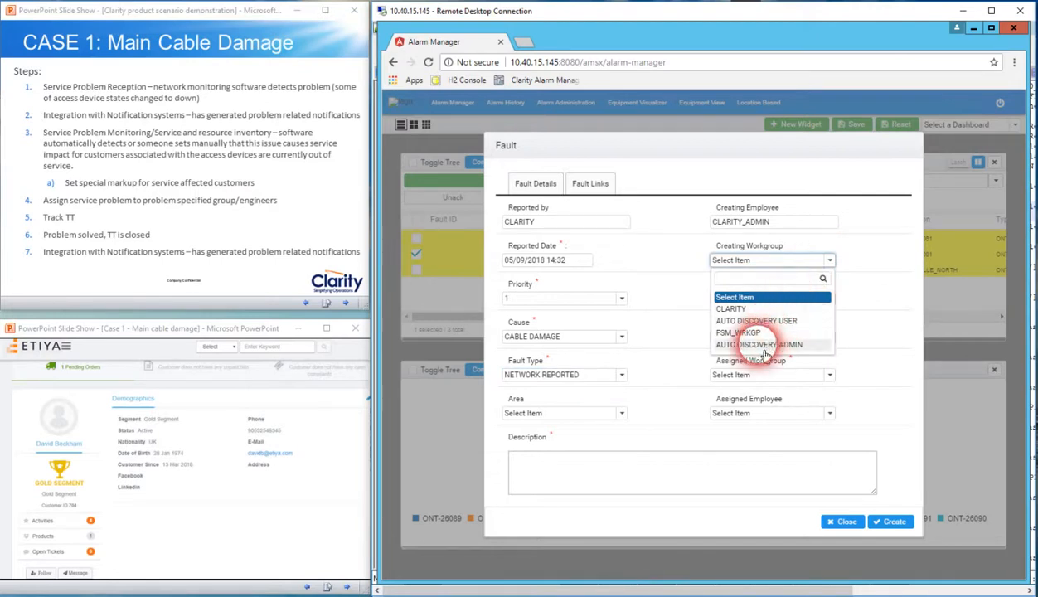
pyautogui.click(740, 308)
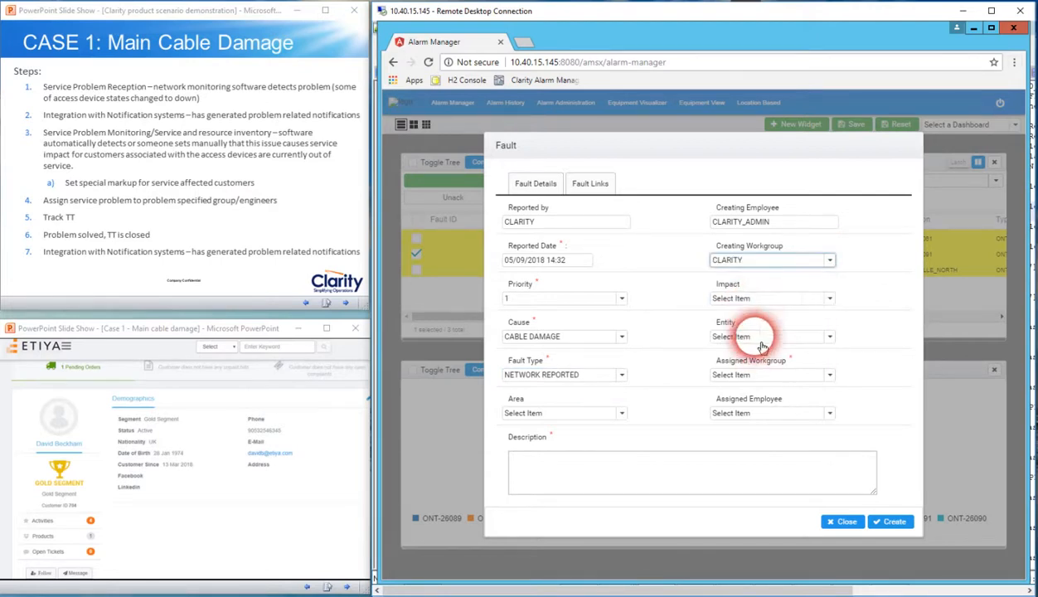
pyautogui.click(830, 304)
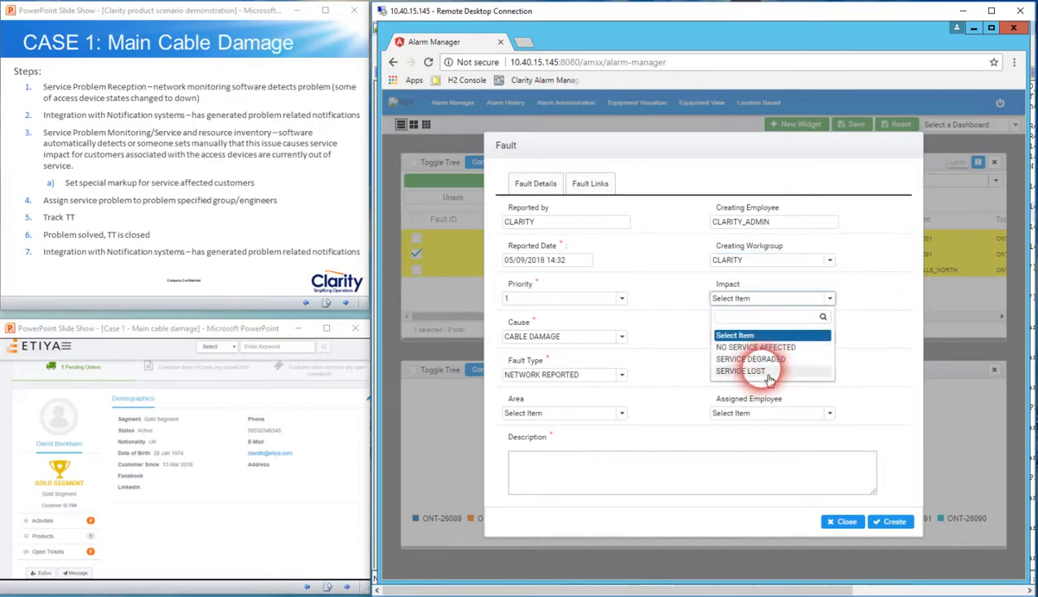
pyautogui.click(756, 371)
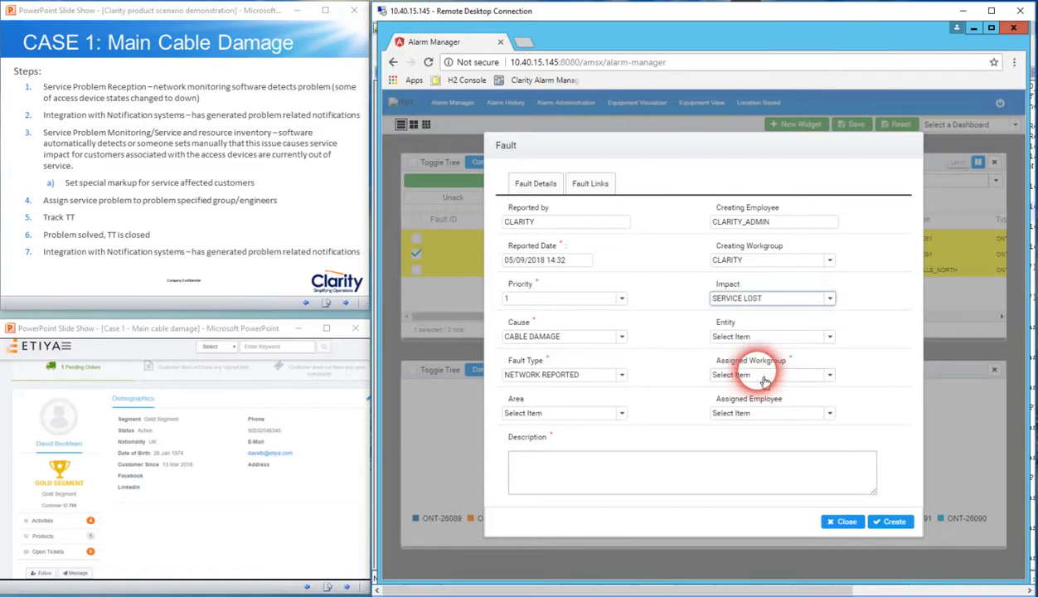
pyautogui.click(830, 337)
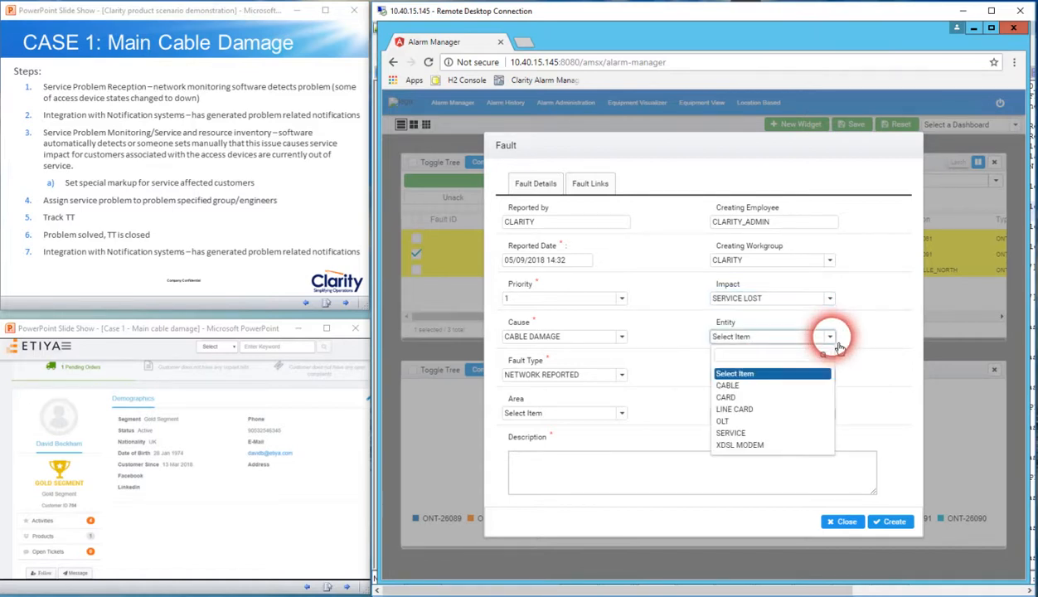
pyautogui.click(770, 388)
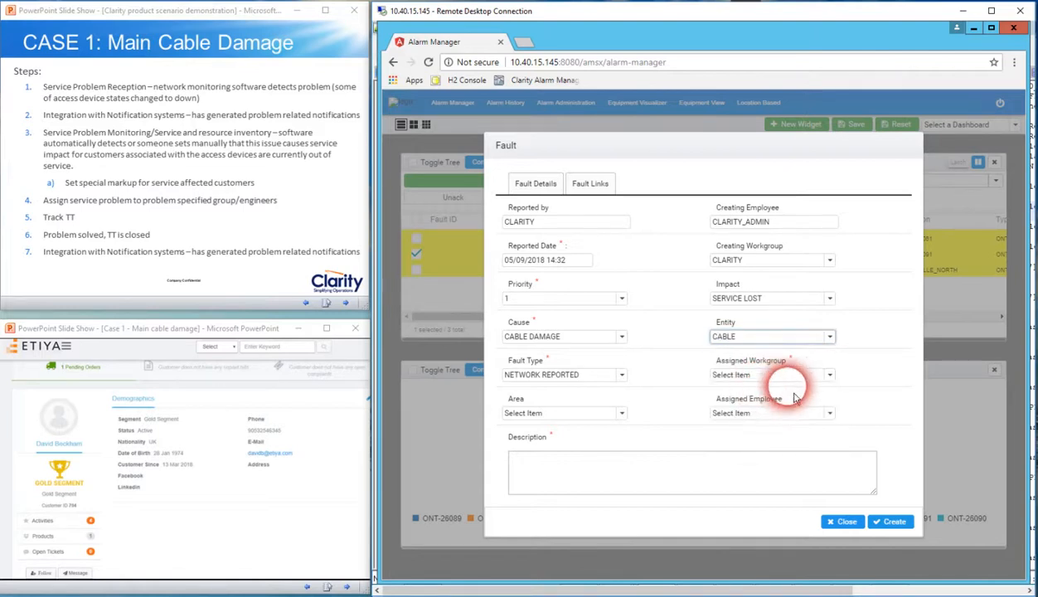
# Assign the fault to workgroup CABLE_WG, describe it as "Main cable damage" and create it
pyautogui.click(837, 386)
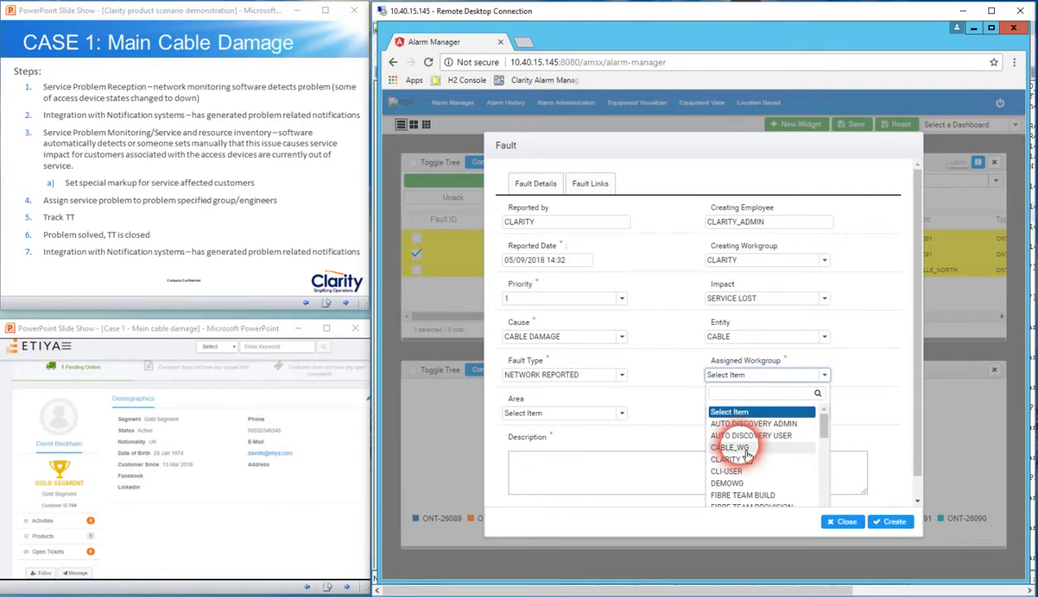
pyautogui.click(742, 448)
pyautogui.click(678, 474)
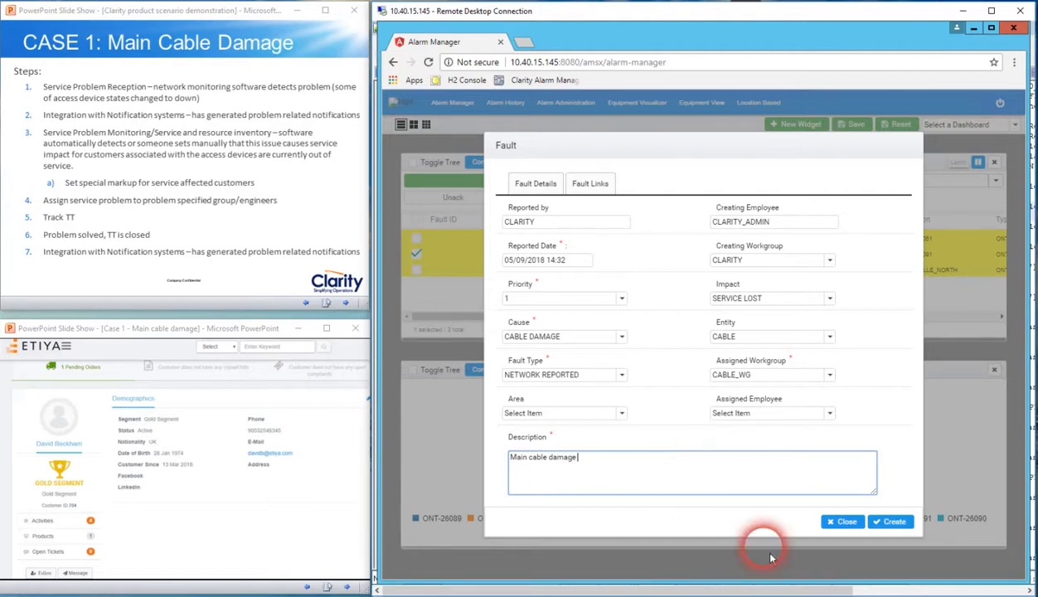
pyautogui.click(894, 522)
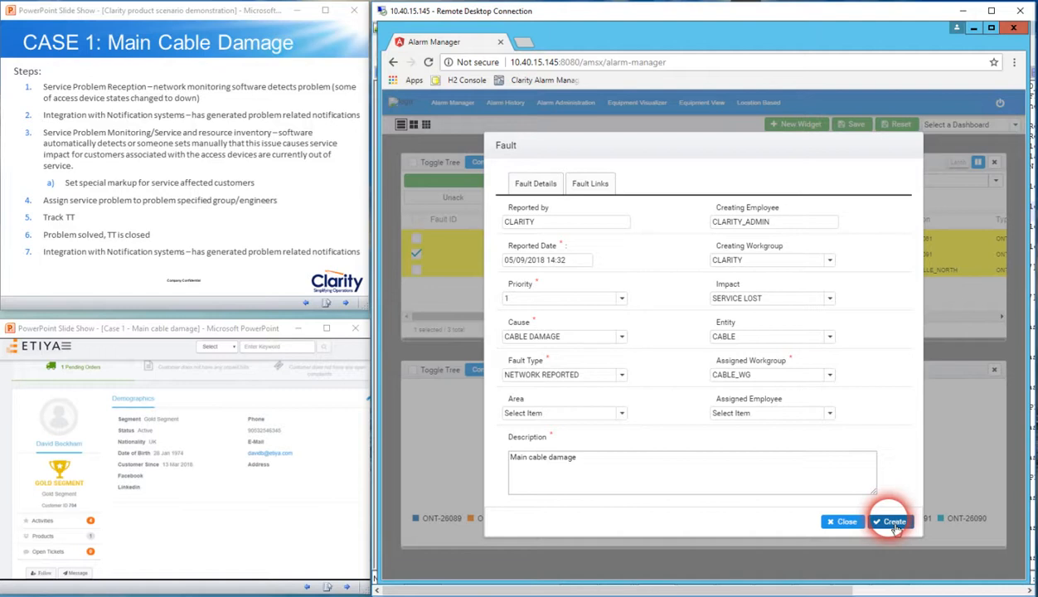
pyautogui.click(951, 500)
# Select the new Fault ID on the ONT-26091 alarm in the acknowledged list
pyautogui.click(479, 251)
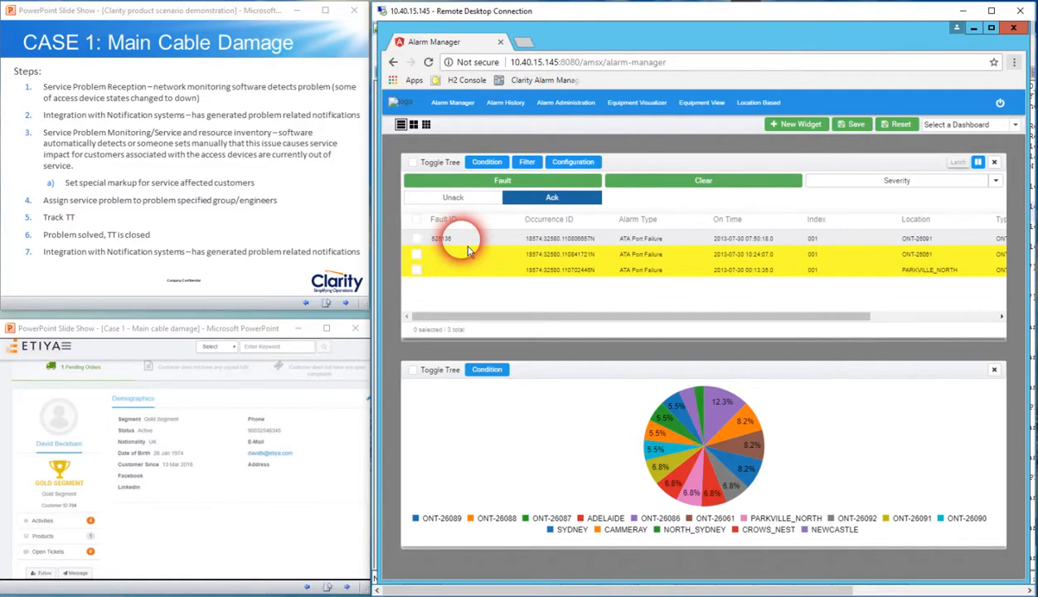
pyautogui.doubleClick(440, 239)
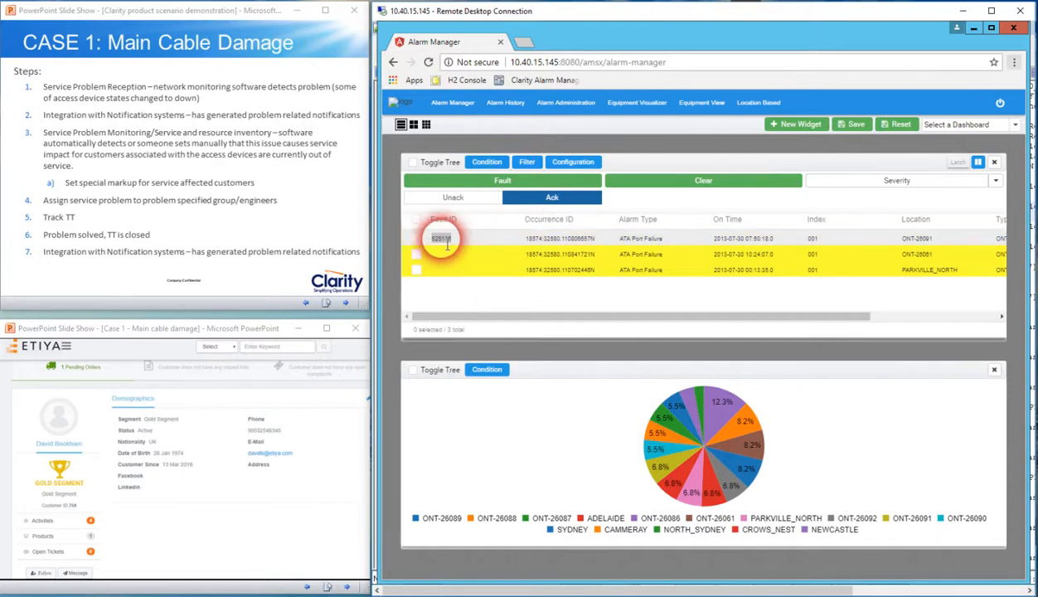
# Advance the PowerPoint slide show to the Main Cable Damage process flow and mark its acknowledge alarm and create problem stage as done
pyautogui.click(330, 203)
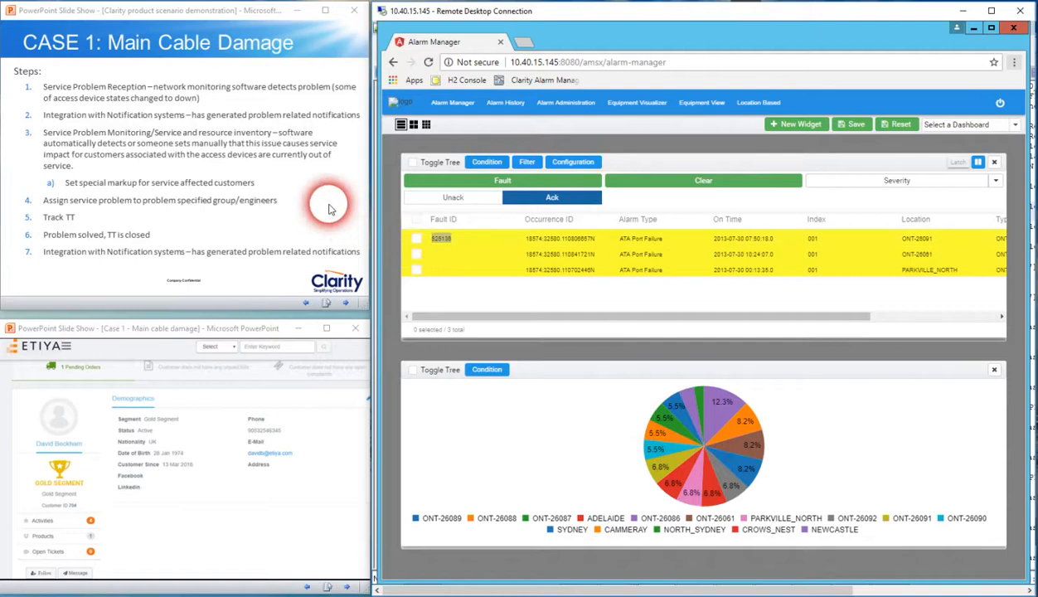
pyautogui.click(329, 208)
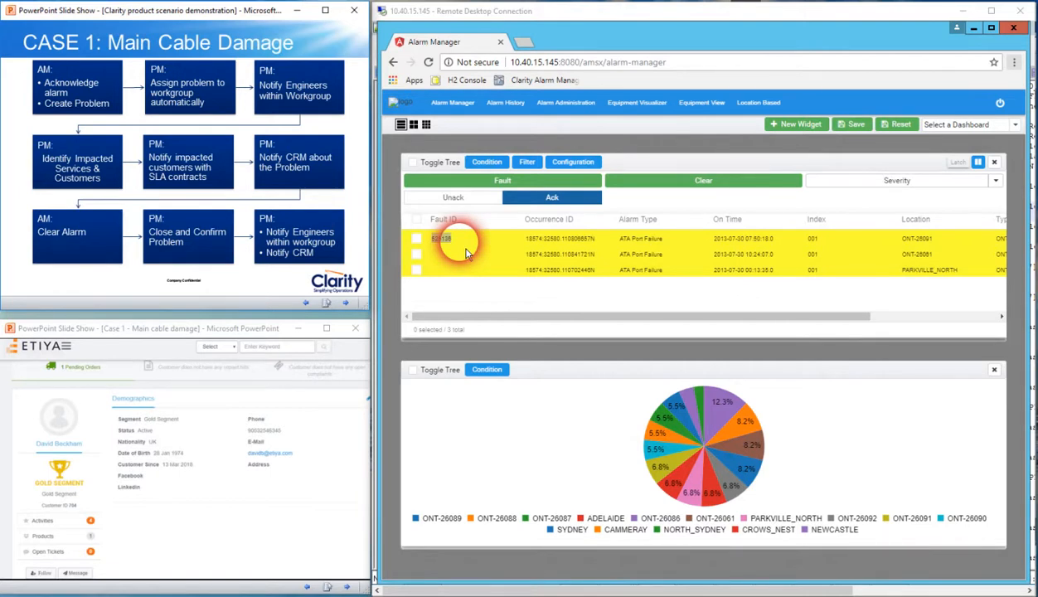
pyautogui.click(105, 87)
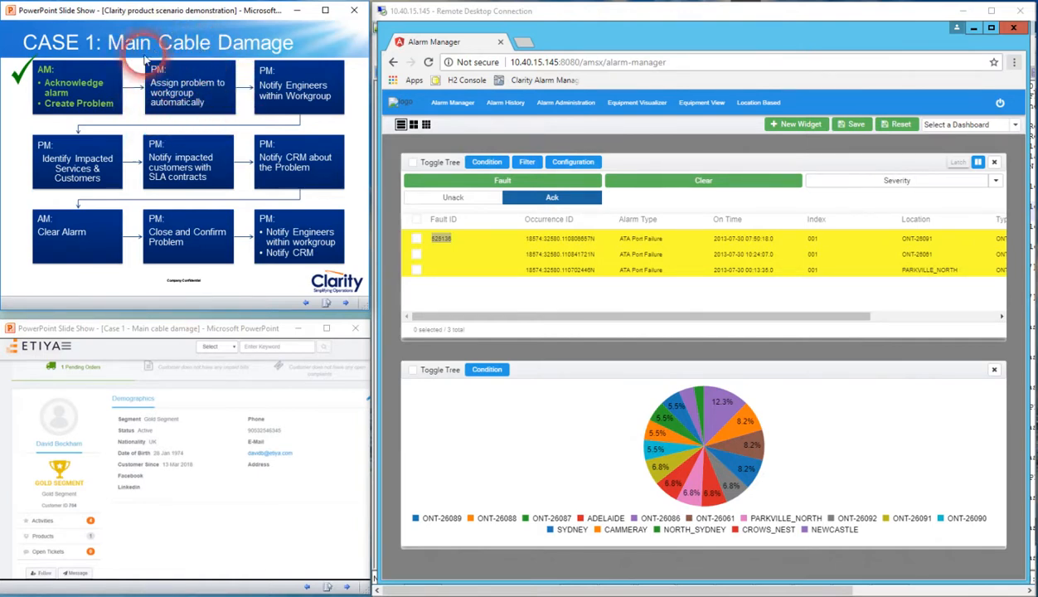
# Switch to the Clarity Fault Edit Module in the other remote session and query the newly created fault by its number
pyautogui.click(440, 238)
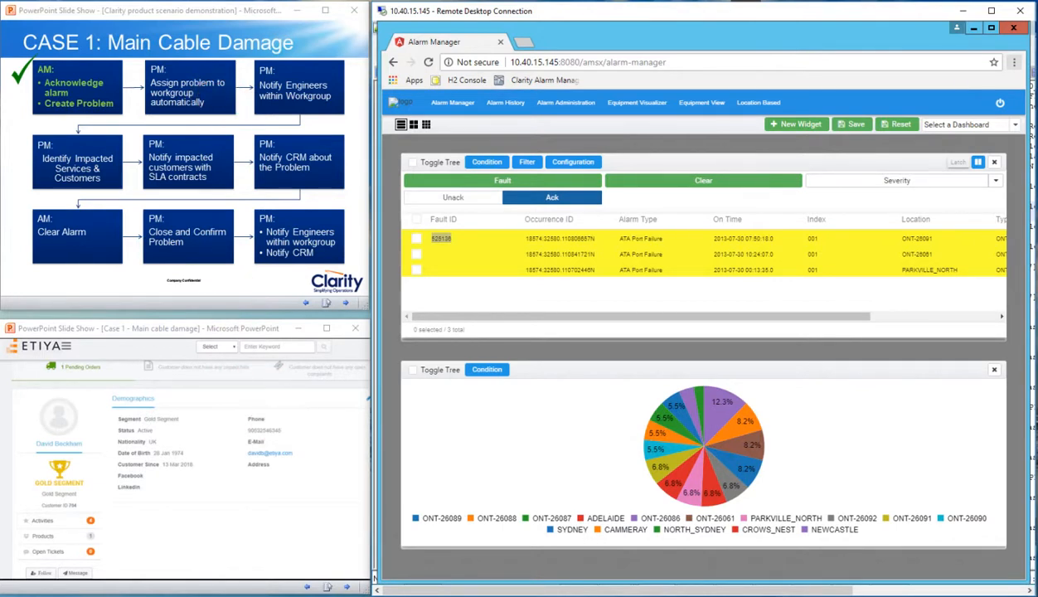
pyautogui.moveTo(359, 578)
pyautogui.click(236, 578)
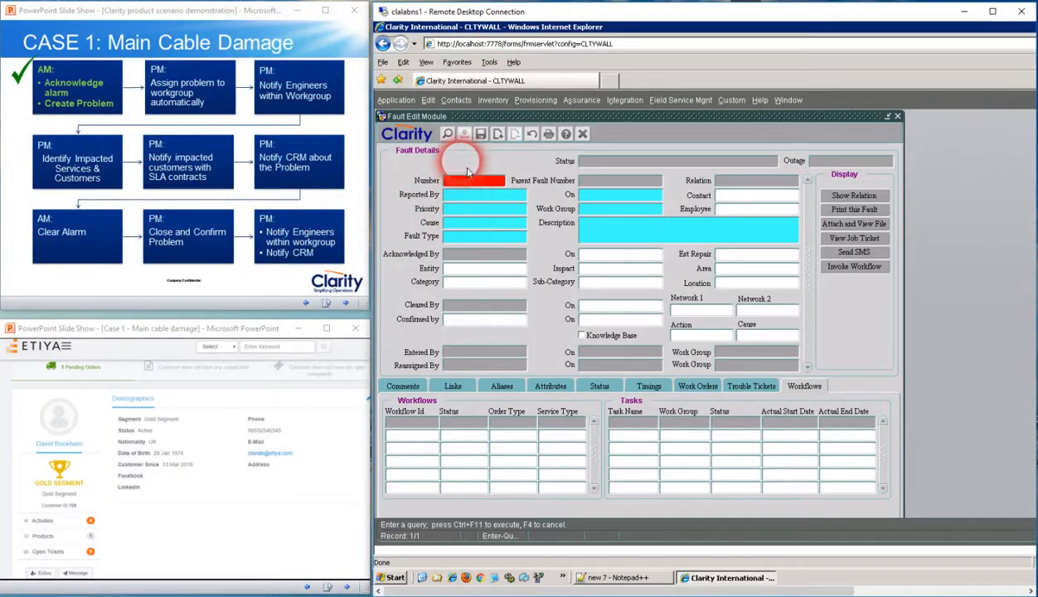
pyautogui.click(449, 134)
pyautogui.click(454, 139)
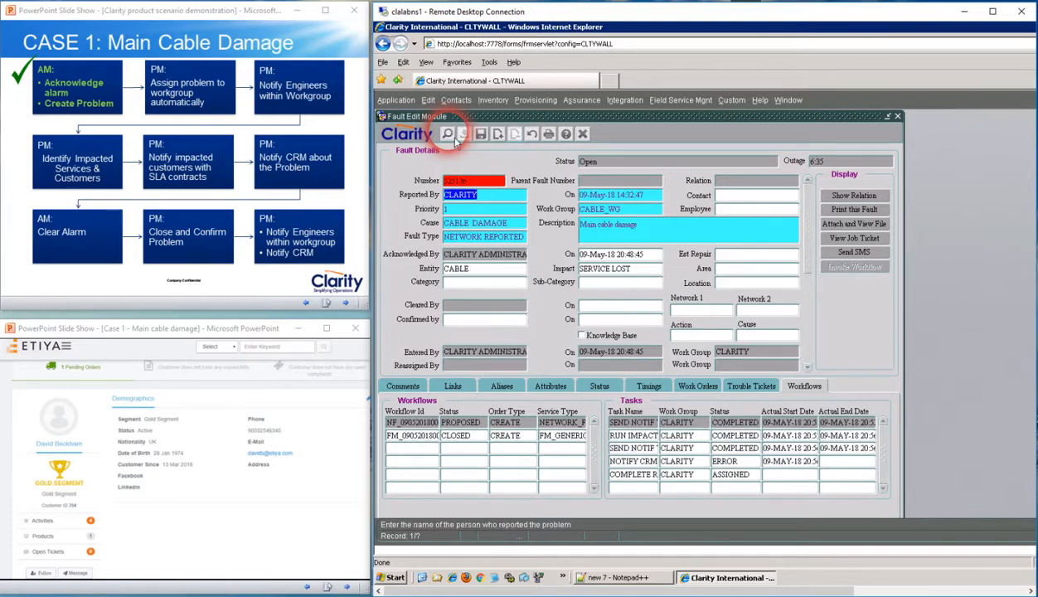
# Focus the fault's Work Group value and highlight the stage "Assign problem to workgroup automatically" in the PowerPoint slide show
pyautogui.click(643, 212)
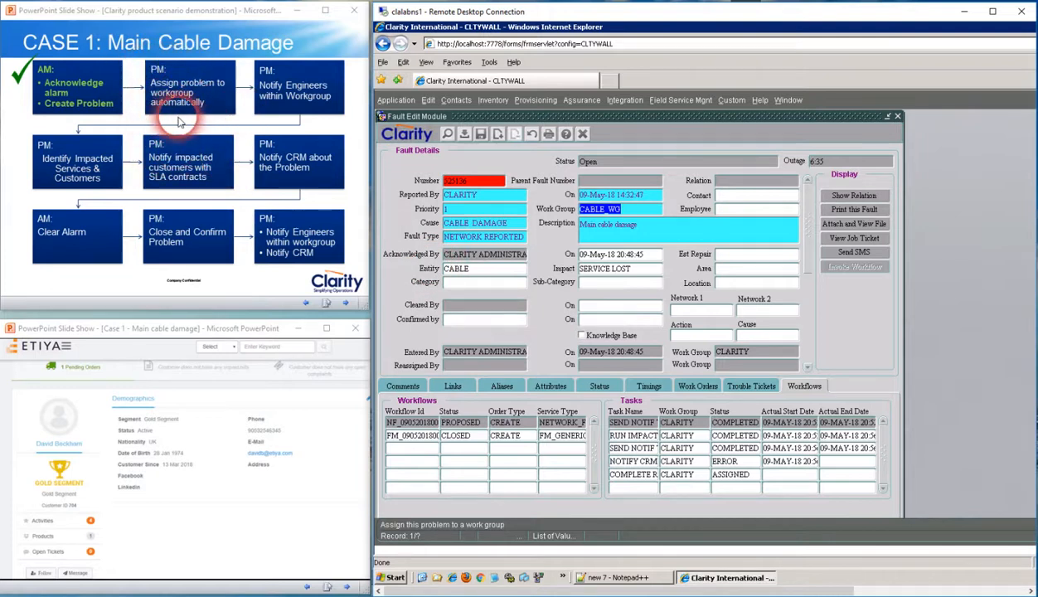
pyautogui.press('Down')
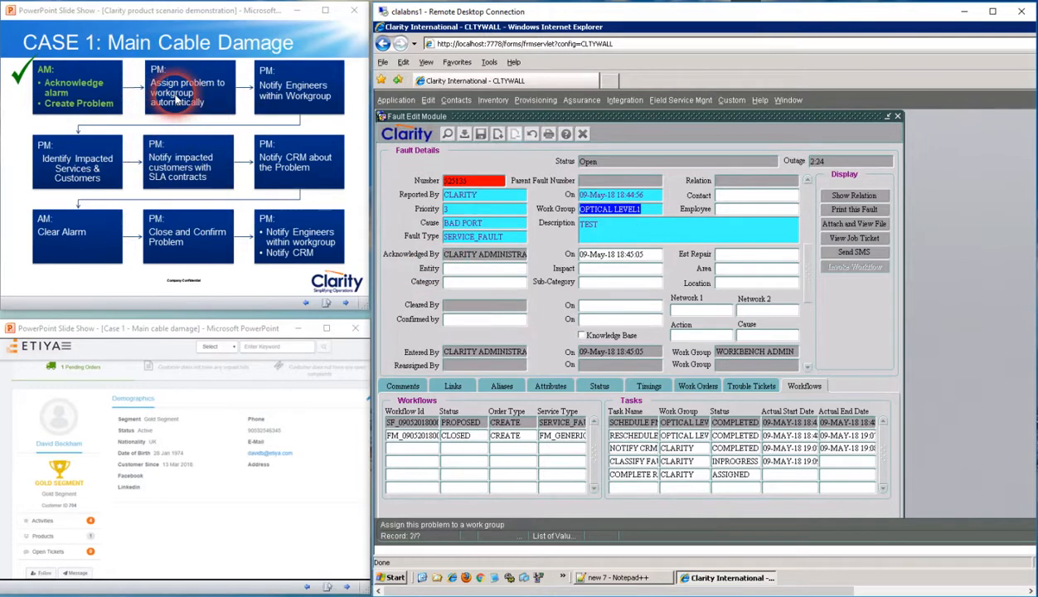
pyautogui.press('Up')
pyautogui.click(144, 82)
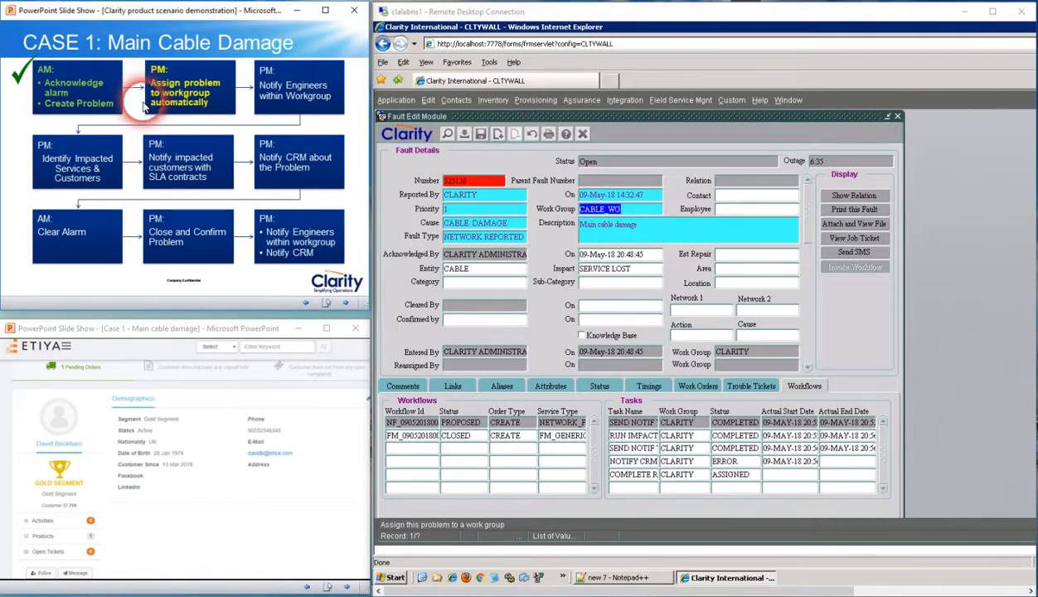
# Mark the automatic workgroup assignment stage as done on the PowerPoint slide and open the fault's proposed workflow in Clarity Service Orders
pyautogui.click(144, 106)
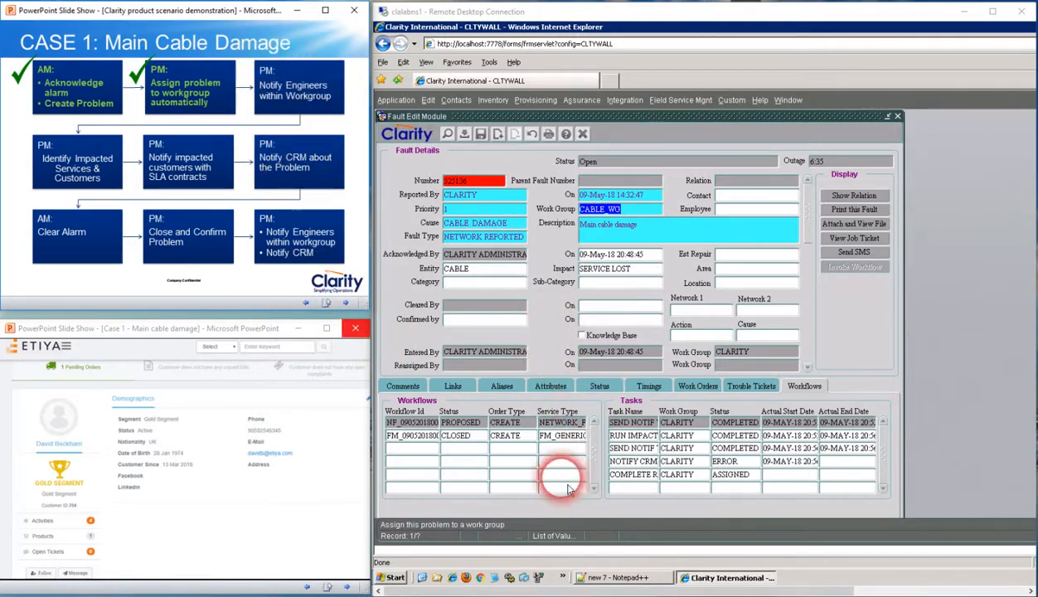
pyautogui.click(414, 430)
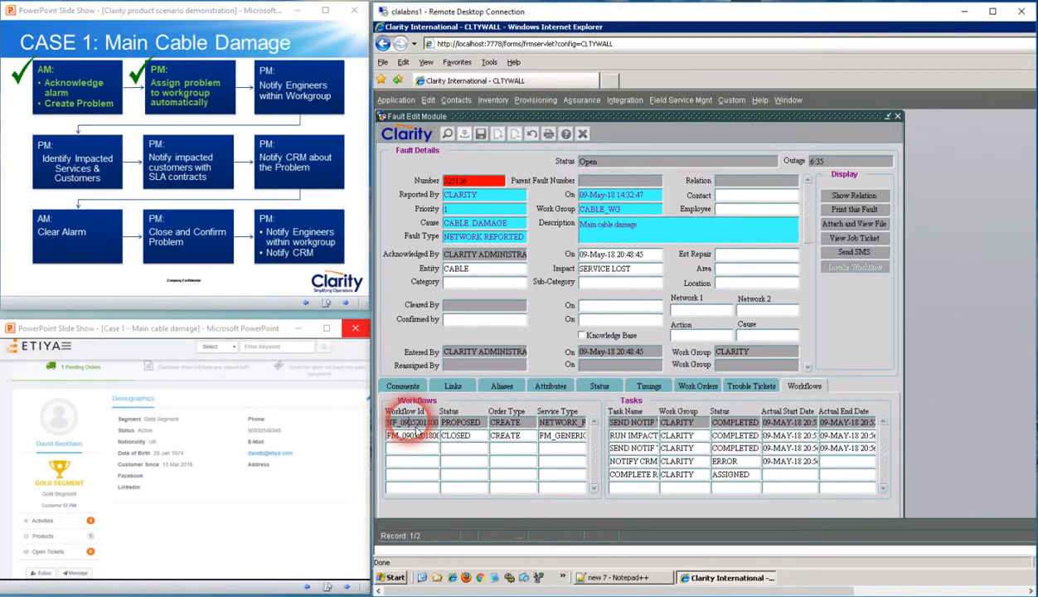
pyautogui.doubleClick(446, 437)
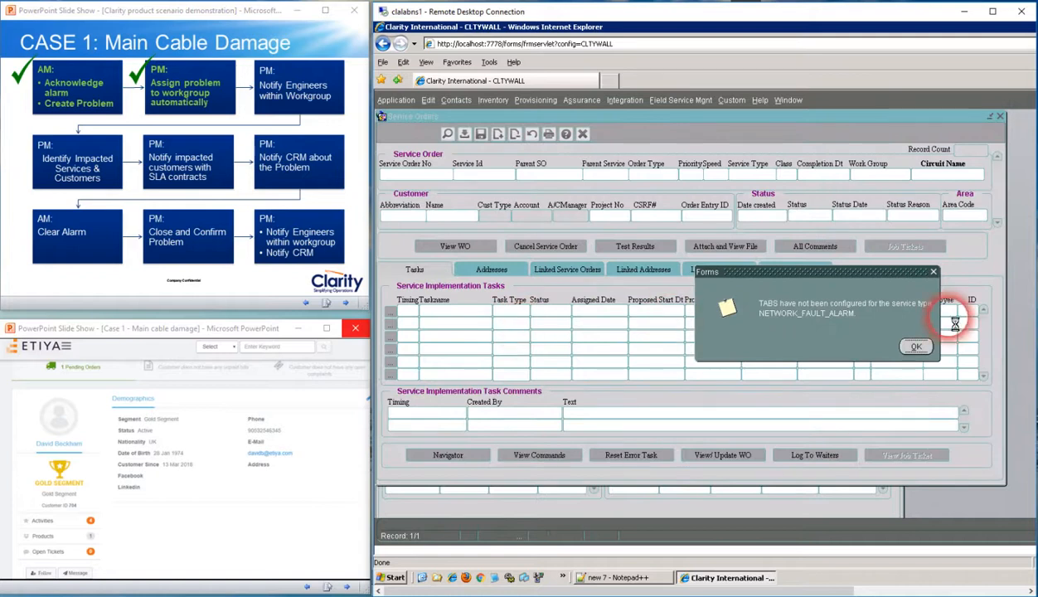
pyautogui.click(910, 345)
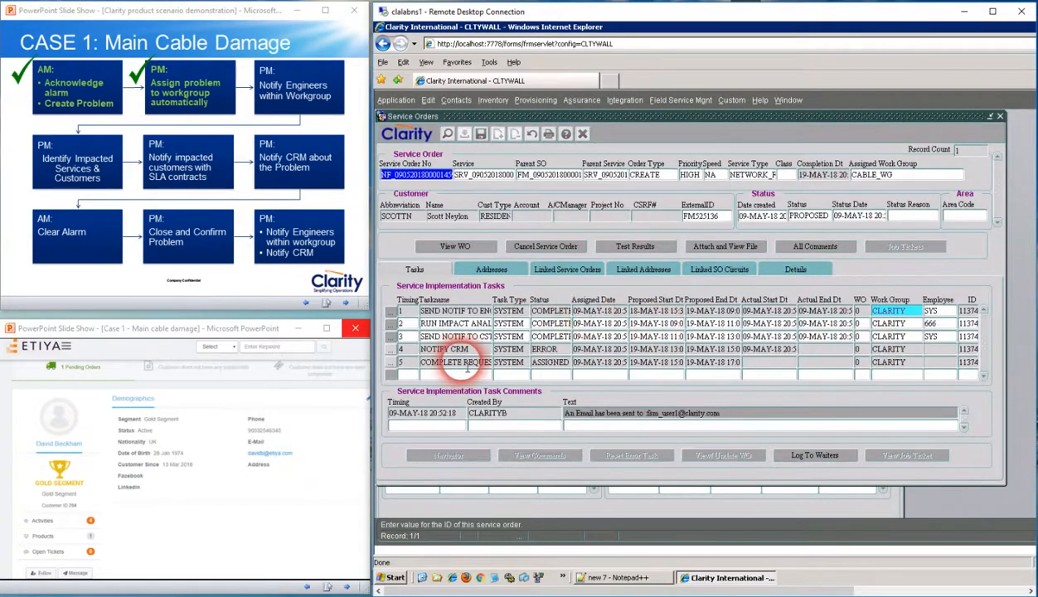
# Select the first task, the notification to engineers, and check the Fake SMTP Server's mail list in the clalabns2 remote session before returning to Clarity
pyautogui.click(436, 313)
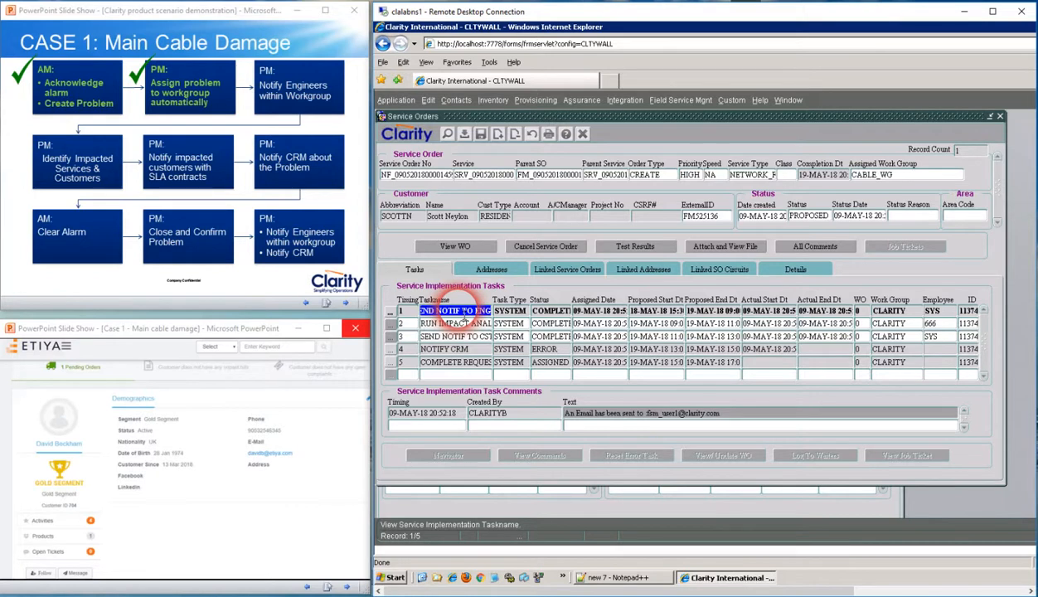
pyautogui.click(769, 386)
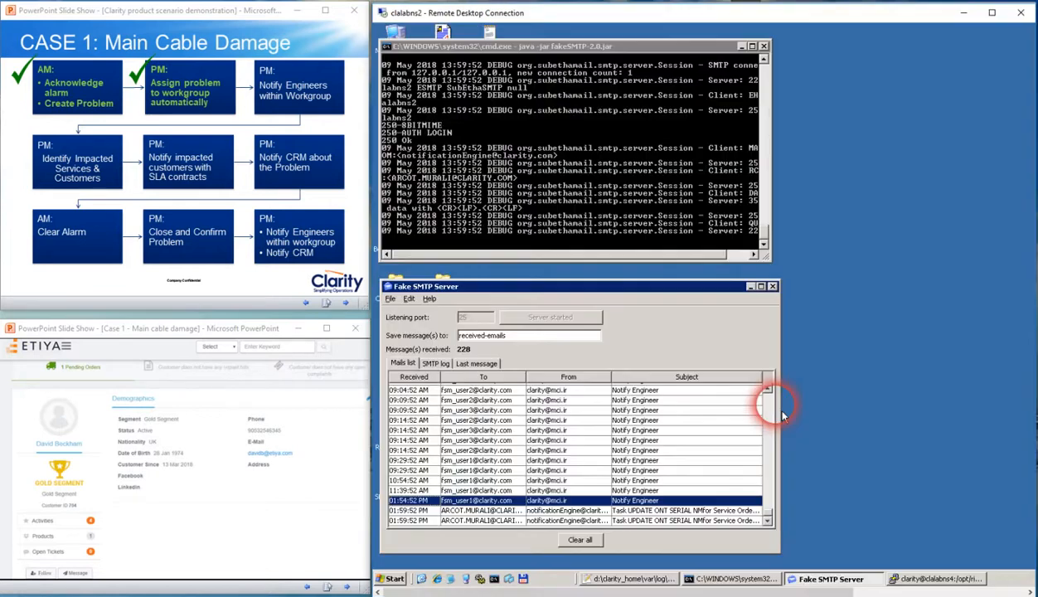
pyautogui.click(612, 317)
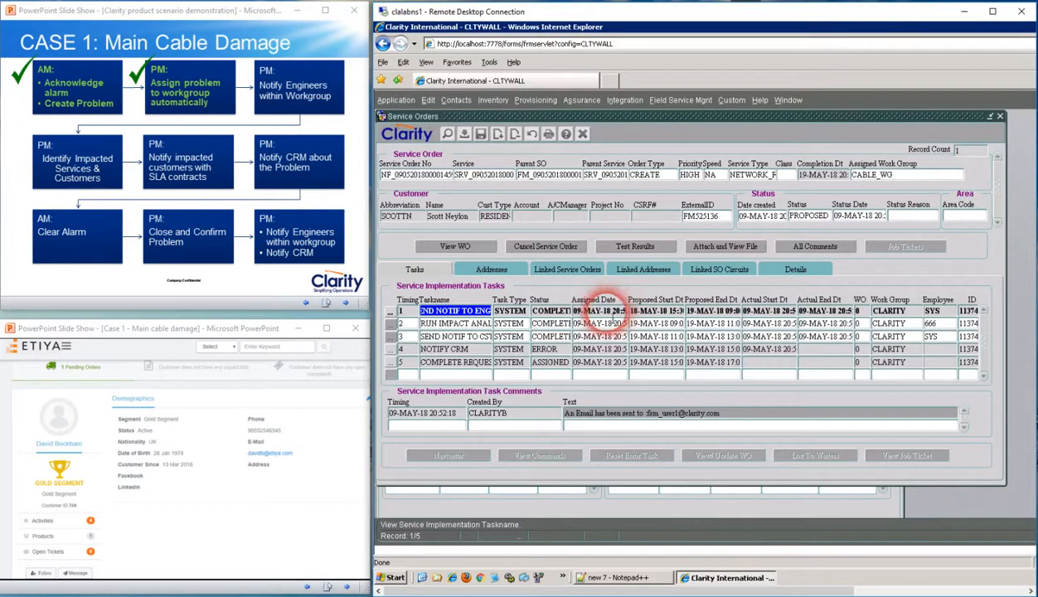
pyautogui.click(460, 308)
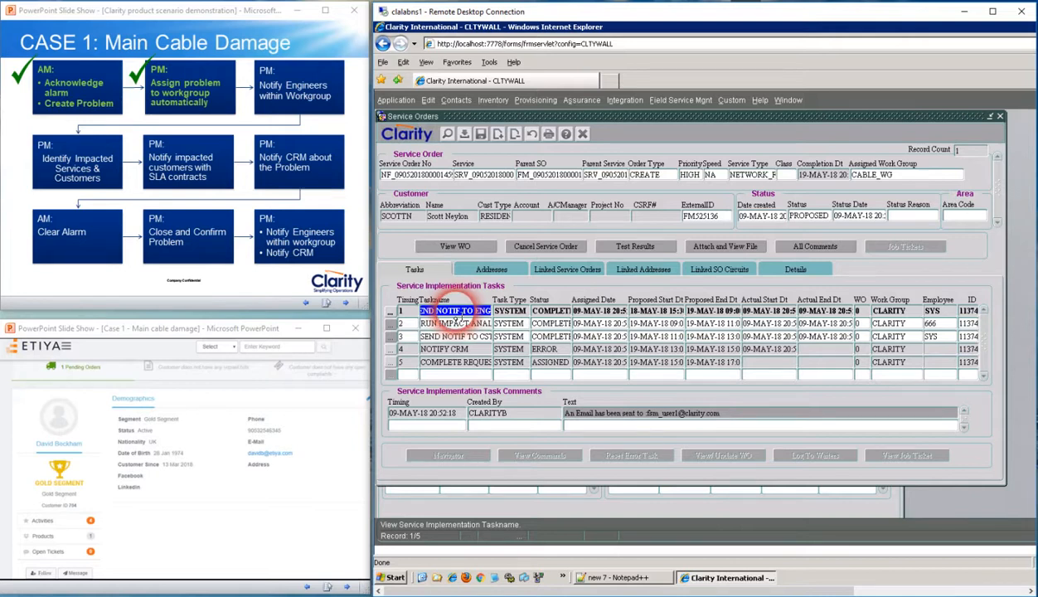
# Open the 01:54:52 PM Notify Engineer mail in the Fake SMTP Server, move it aside and highlight its ticket assignment text
pyautogui.hotkey('alt', 'Tab')
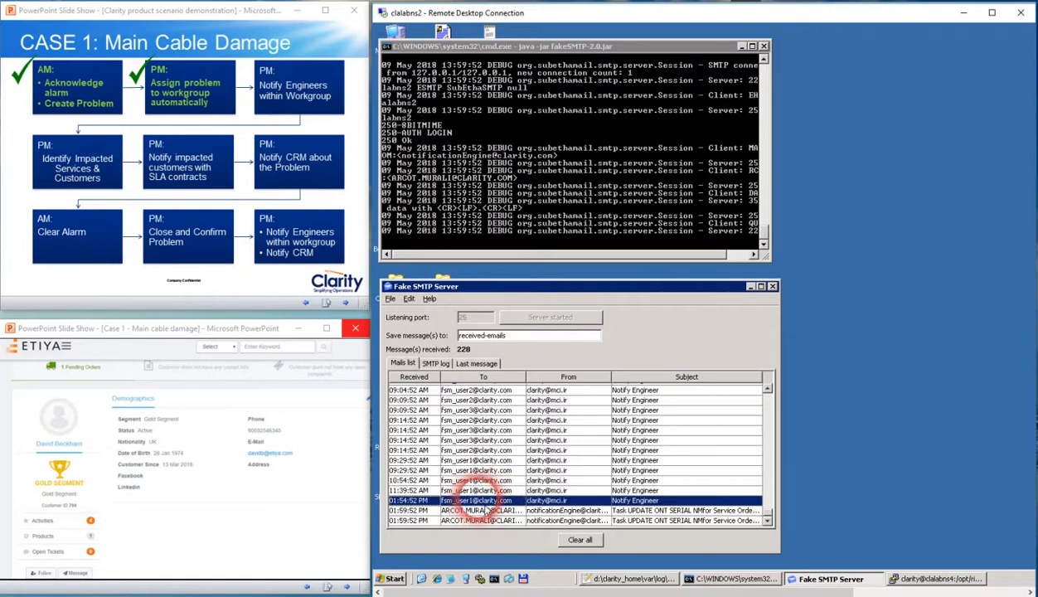
pyautogui.doubleClick(479, 499)
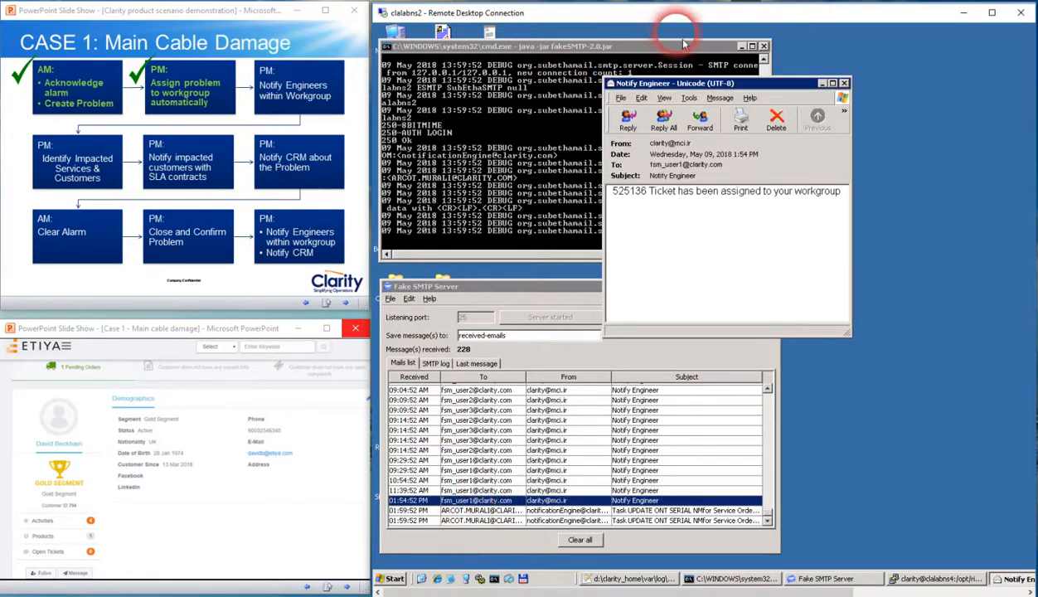
pyautogui.moveTo(720, 83); pyautogui.dragTo(895, 176)
pyautogui.moveTo(827, 285); pyautogui.dragTo(798, 291)
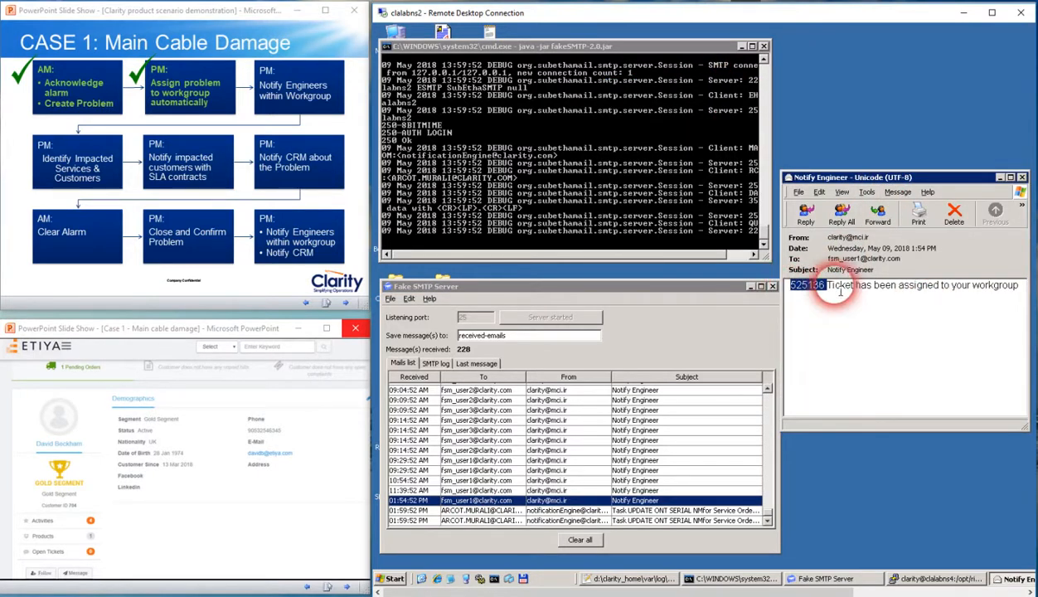
pyautogui.moveTo(833, 289); pyautogui.dragTo(1026, 285)
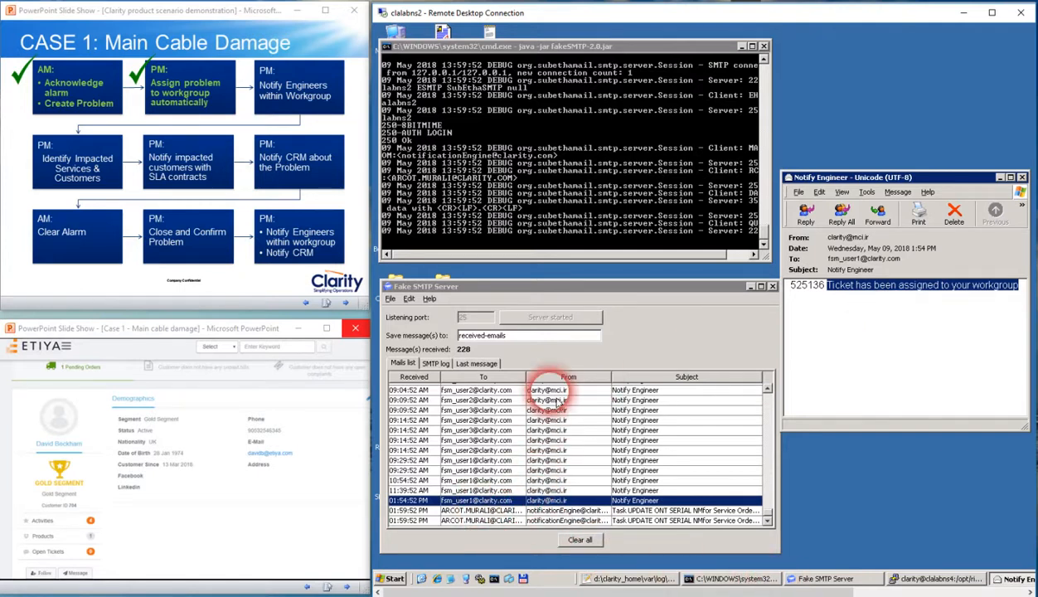
# Return to Clarity, highlight the engineer notification task's e-mail comment, and mark "Notify Engineers within Workgroup" as done in the PowerPoint slide show
pyautogui.moveTo(336, 590)
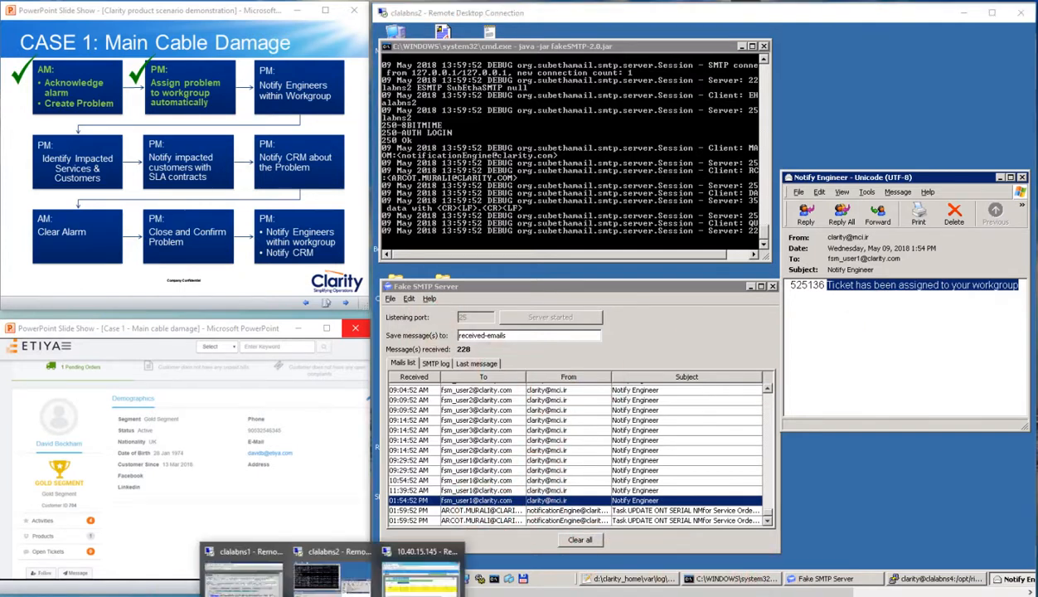
pyautogui.click(285, 569)
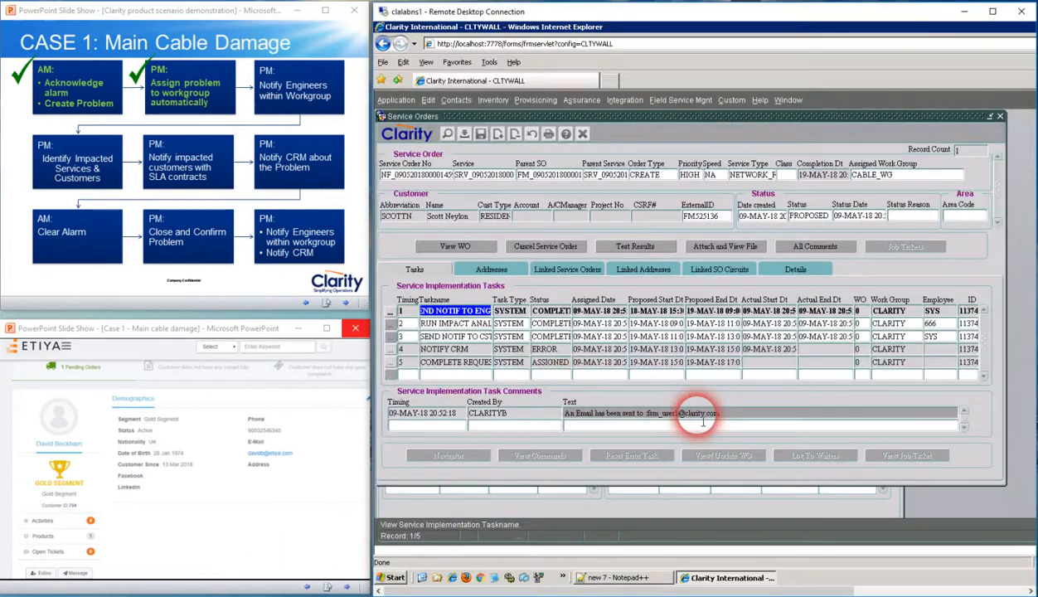
pyautogui.click(729, 414)
pyautogui.moveTo(565, 414); pyautogui.dragTo(764, 414)
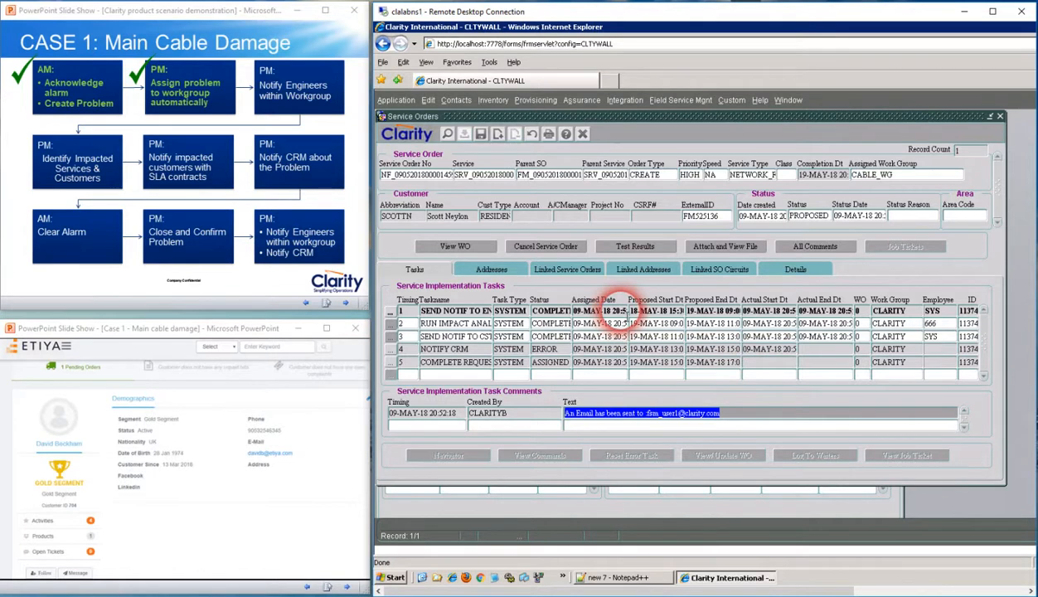
pyautogui.click(487, 311)
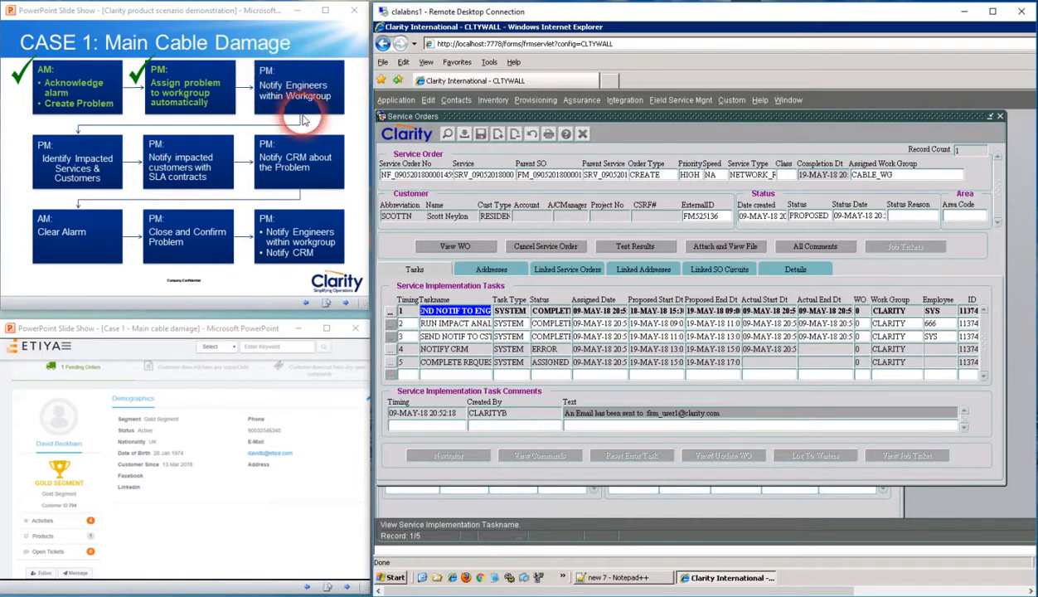
pyautogui.click(300, 88)
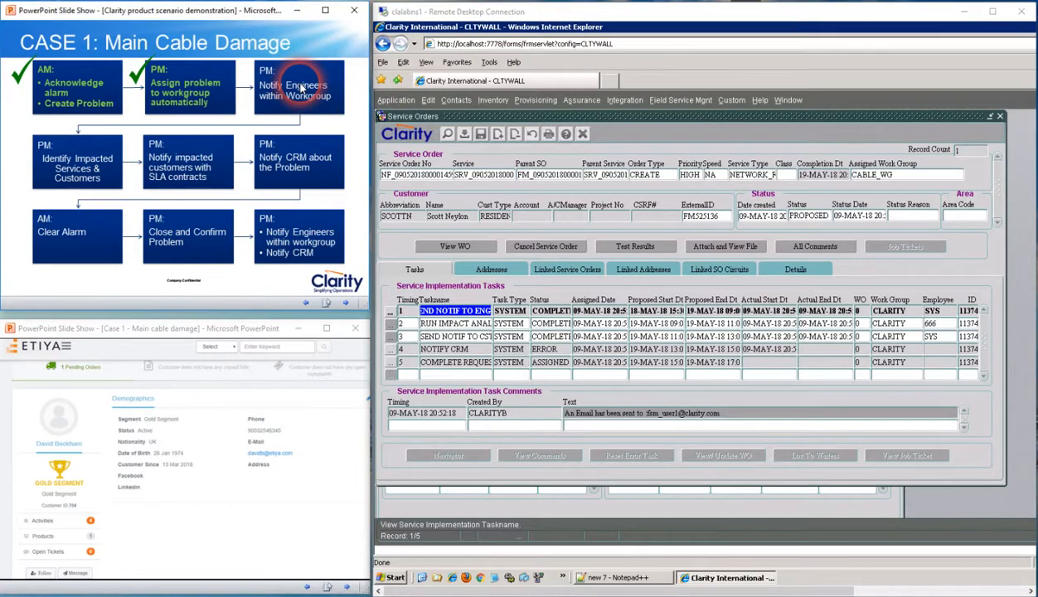
pyautogui.click(294, 87)
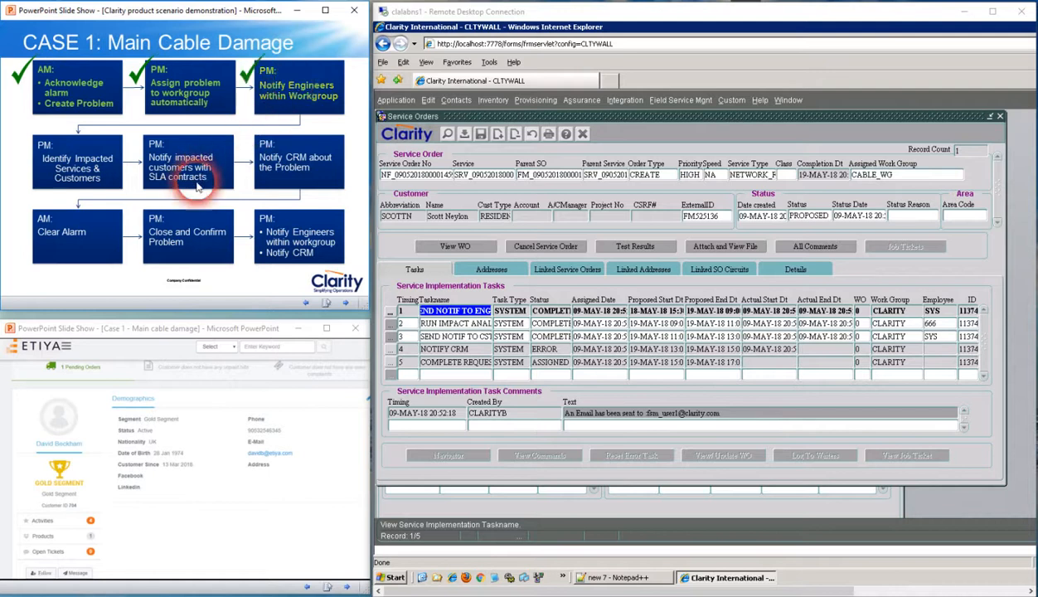
# View the comments of the impact analysis and engineer notification tasks, and close Service Orders to show the fault's links
pyautogui.click(433, 324)
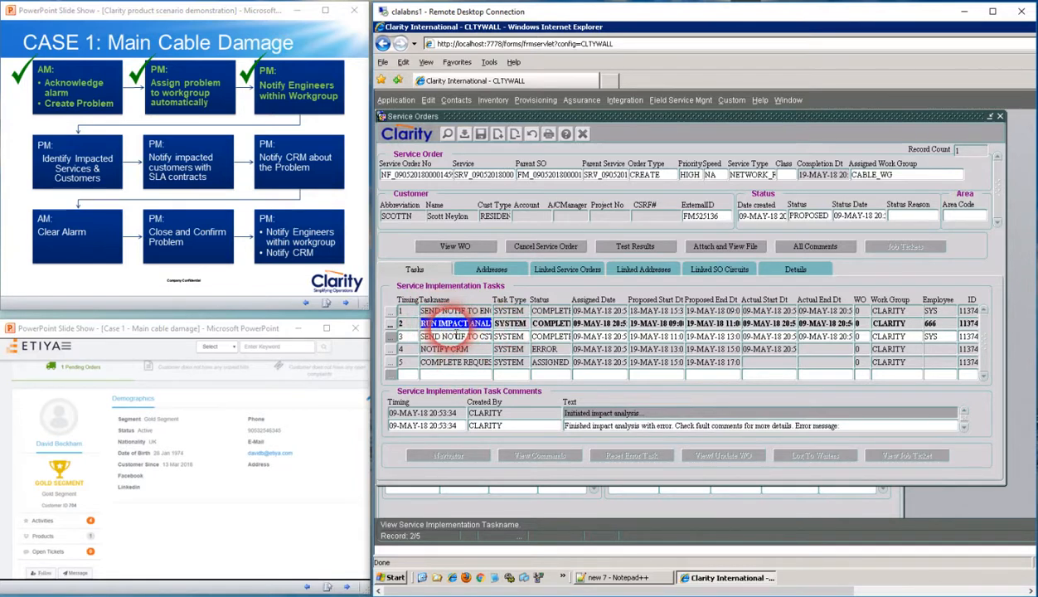
pyautogui.click(452, 311)
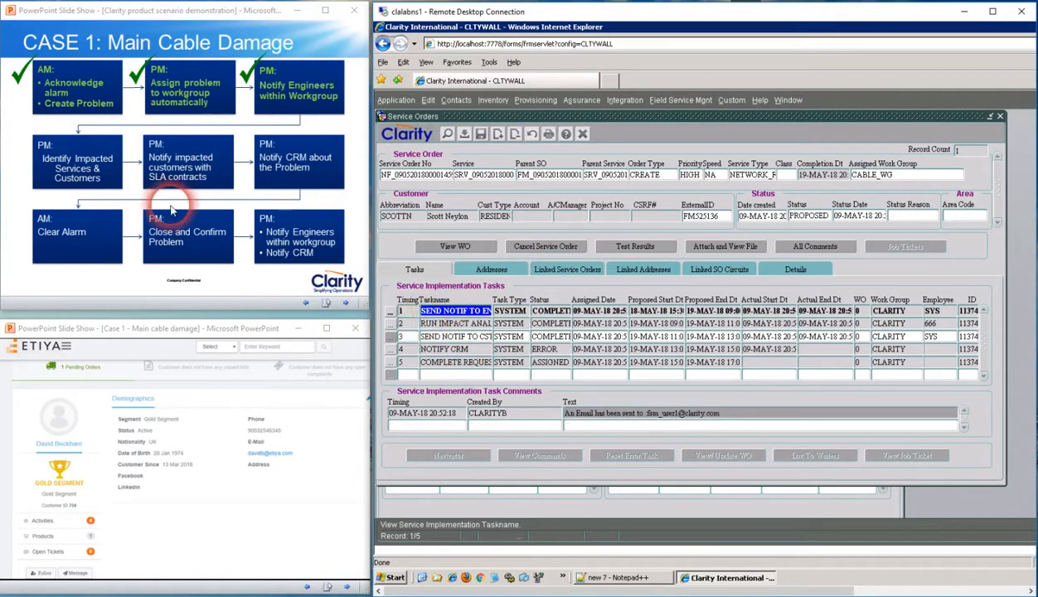
pyautogui.click(1000, 117)
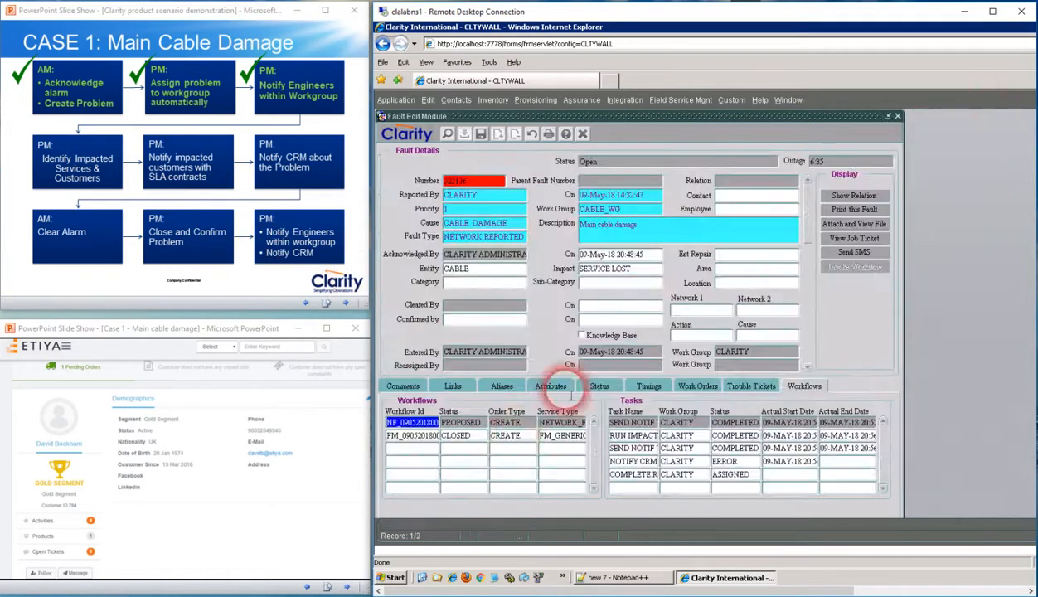
pyautogui.click(458, 387)
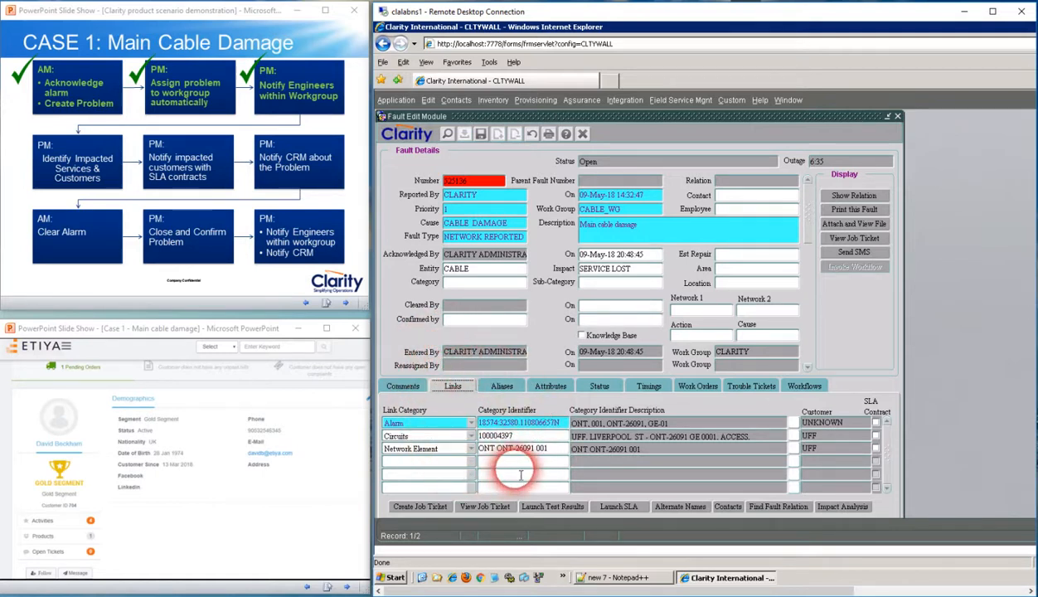
# Reopen the proposed workflow's service order at the impact analysis task and mark "Identify Impacted Services & Customers" as done on the PowerPoint slide
pyautogui.click(806, 386)
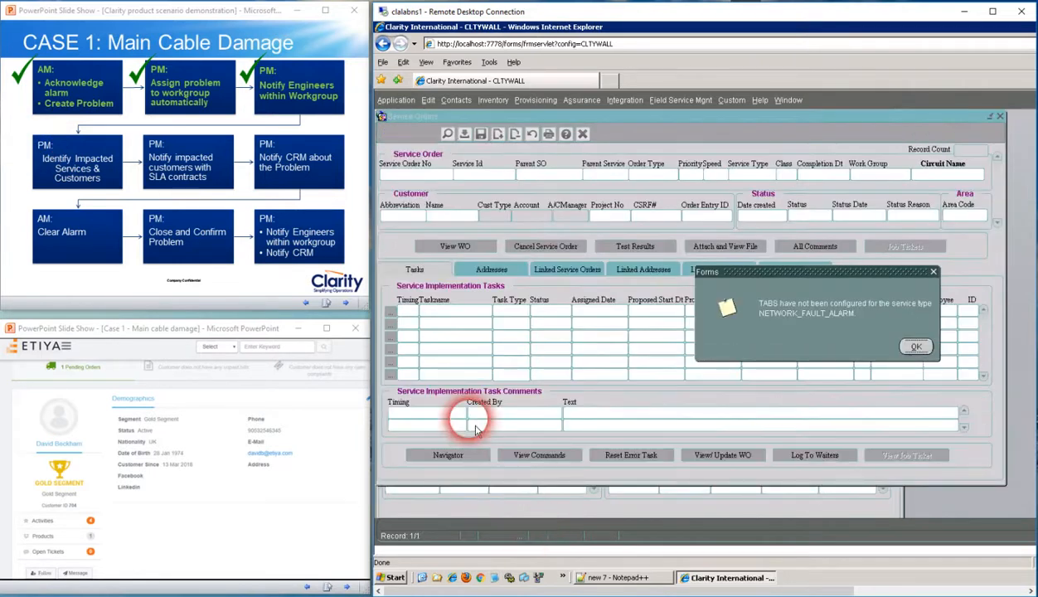
pyautogui.click(911, 347)
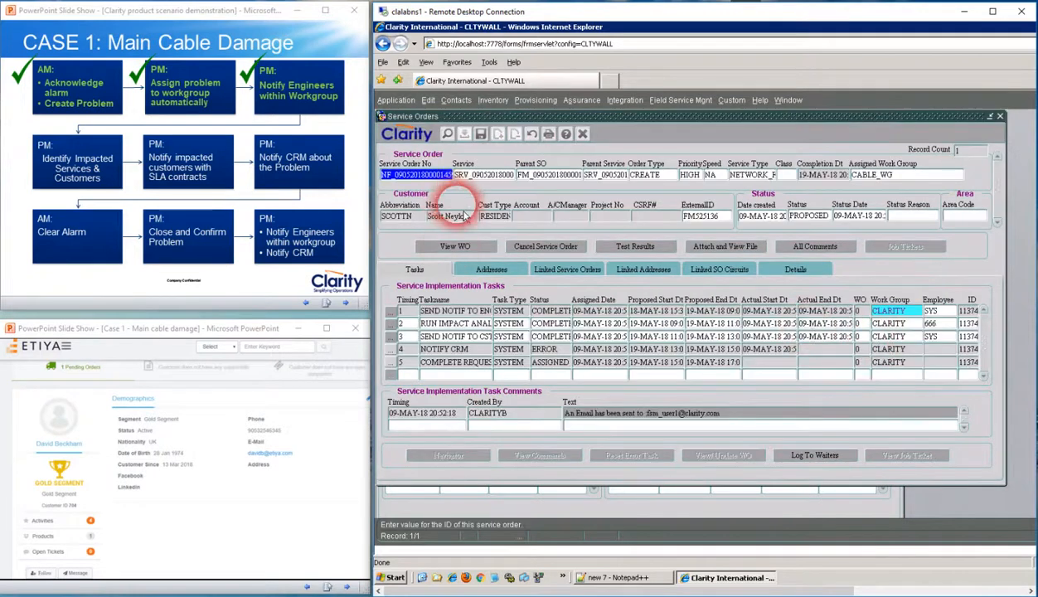
pyautogui.click(430, 323)
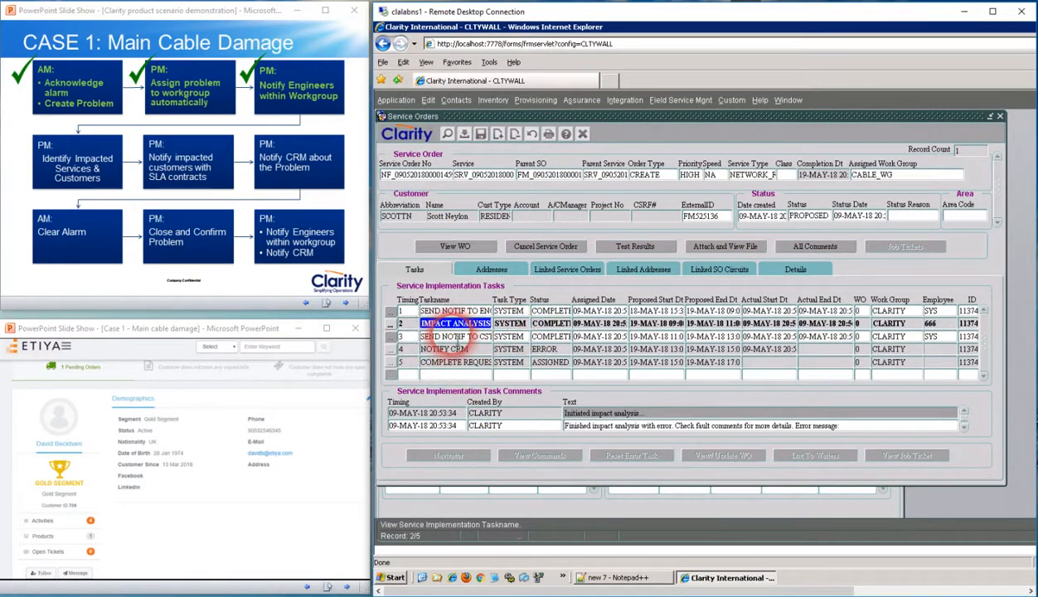
pyautogui.click(20, 149)
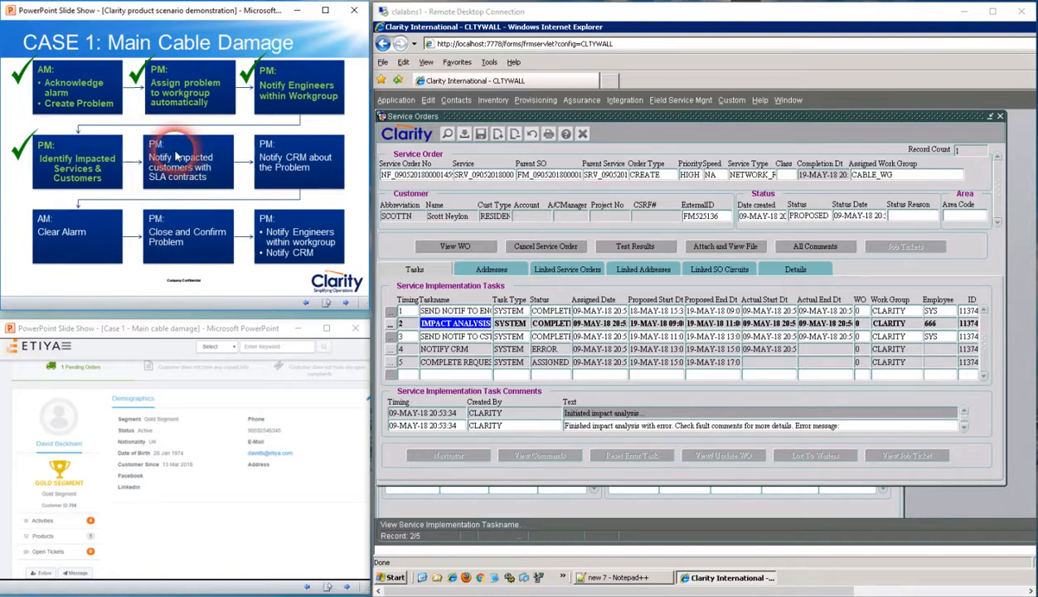
# Close the service order and review the fault's linked alarm, circuit and network element before returning to its workflows
pyautogui.click(1001, 117)
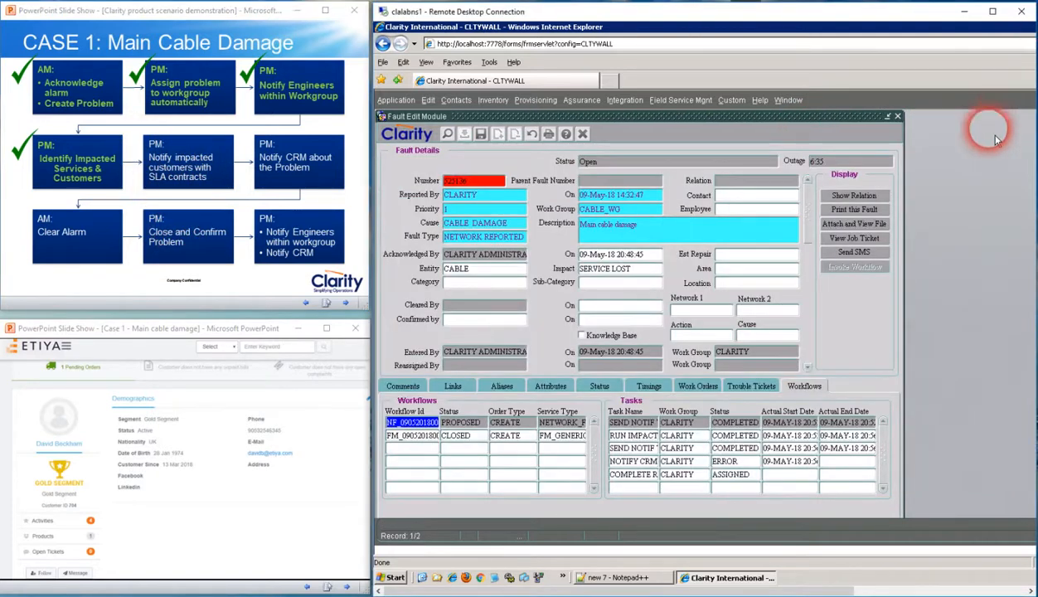
pyautogui.click(453, 385)
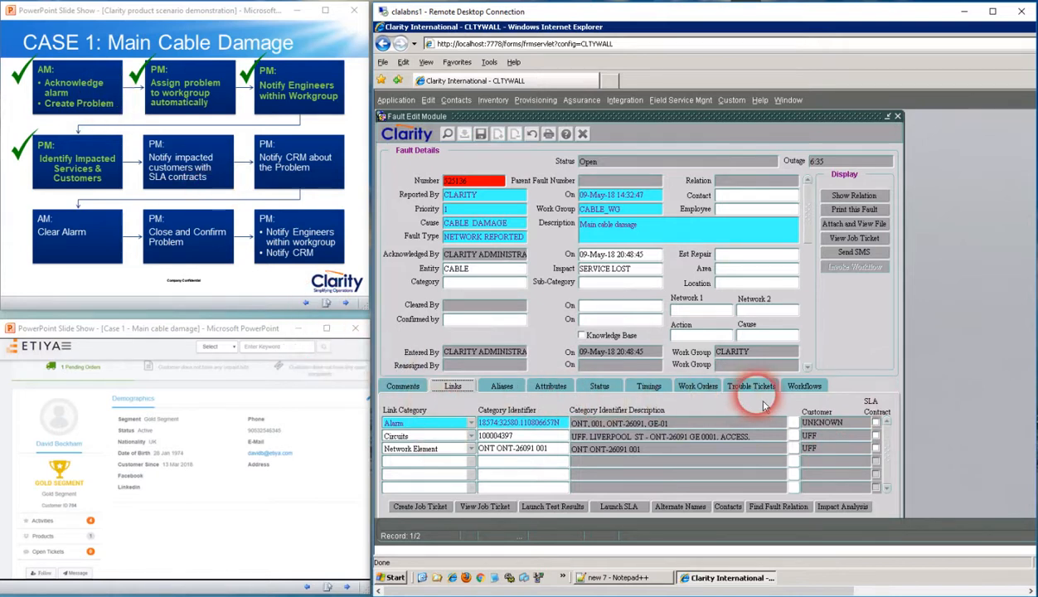
pyautogui.click(803, 385)
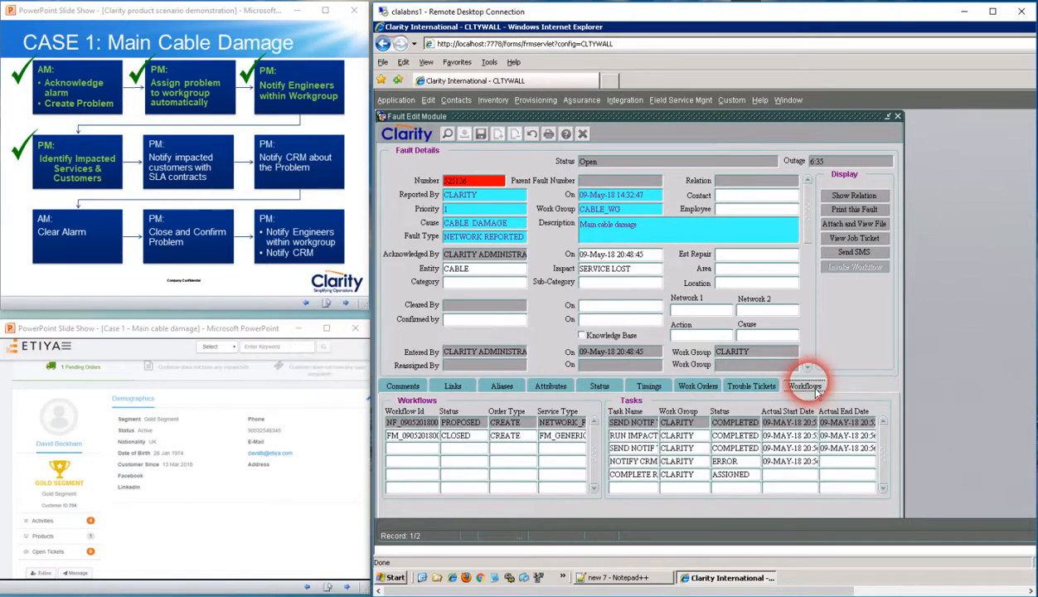
# Open the proposed workflow's customer notification task and mark "Notify impacted customers with SLA contracts" as done in the PowerPoint slide show
pyautogui.doubleClick(427, 423)
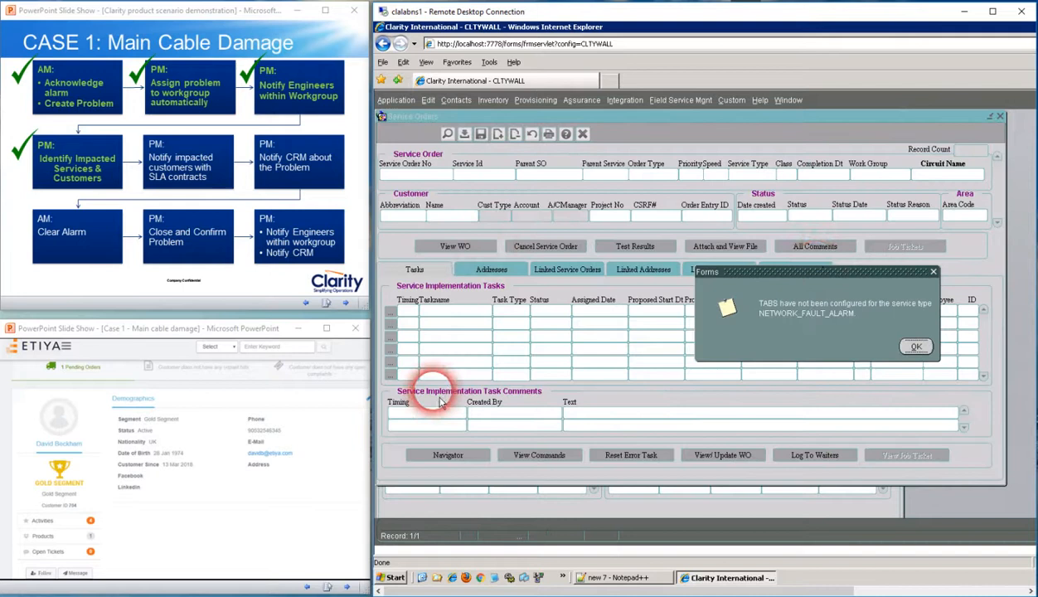
pyautogui.click(908, 340)
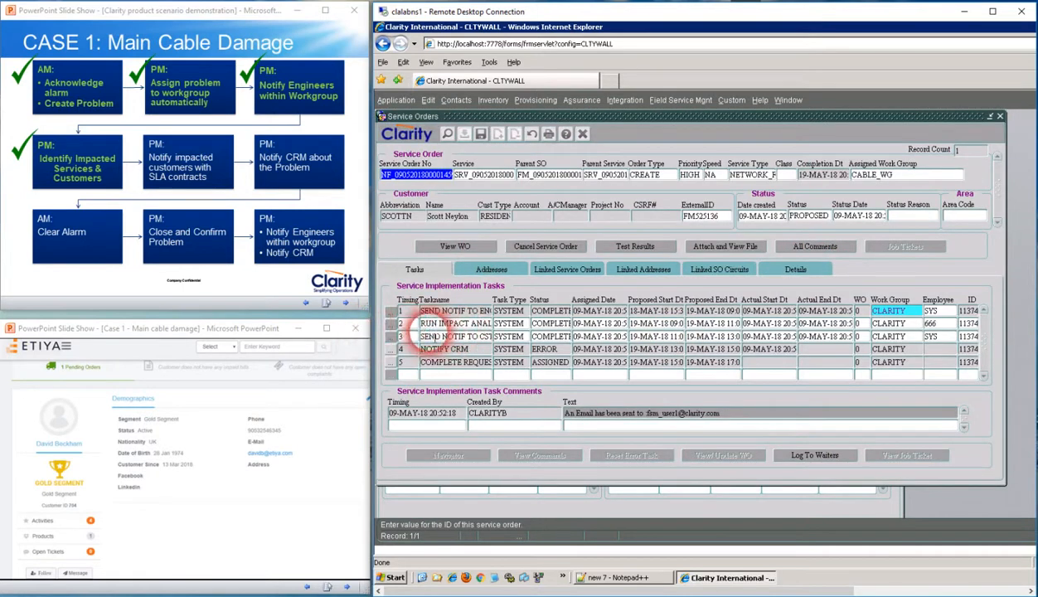
pyautogui.click(447, 336)
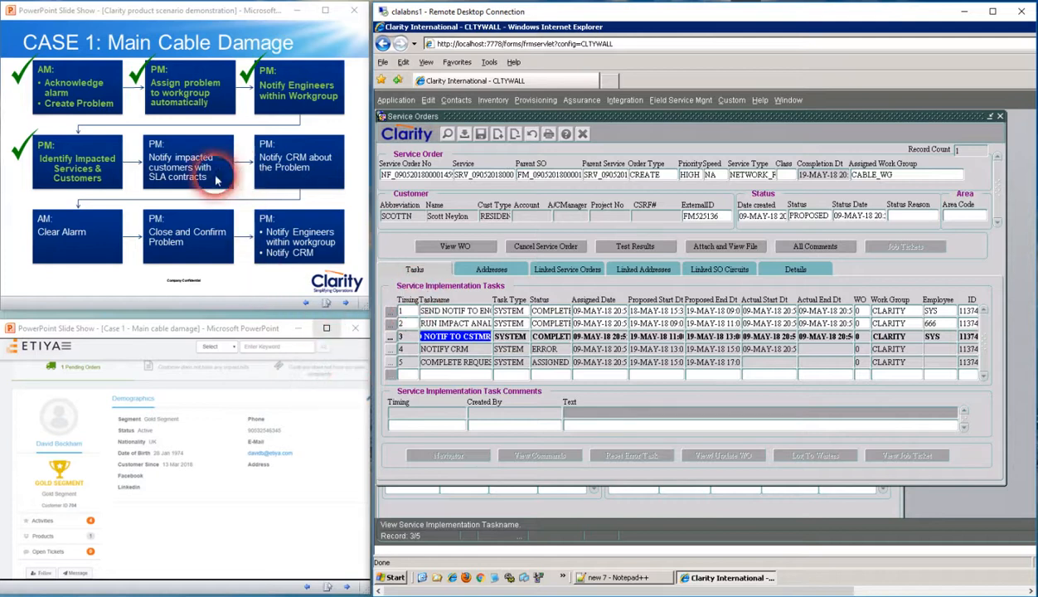
pyautogui.click(186, 156)
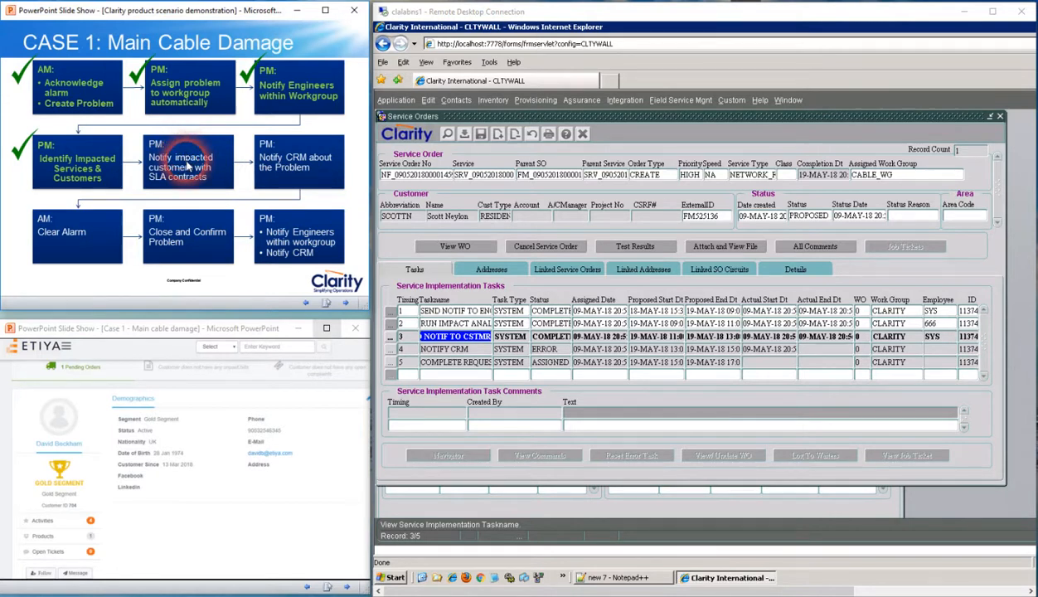
pyautogui.click(186, 166)
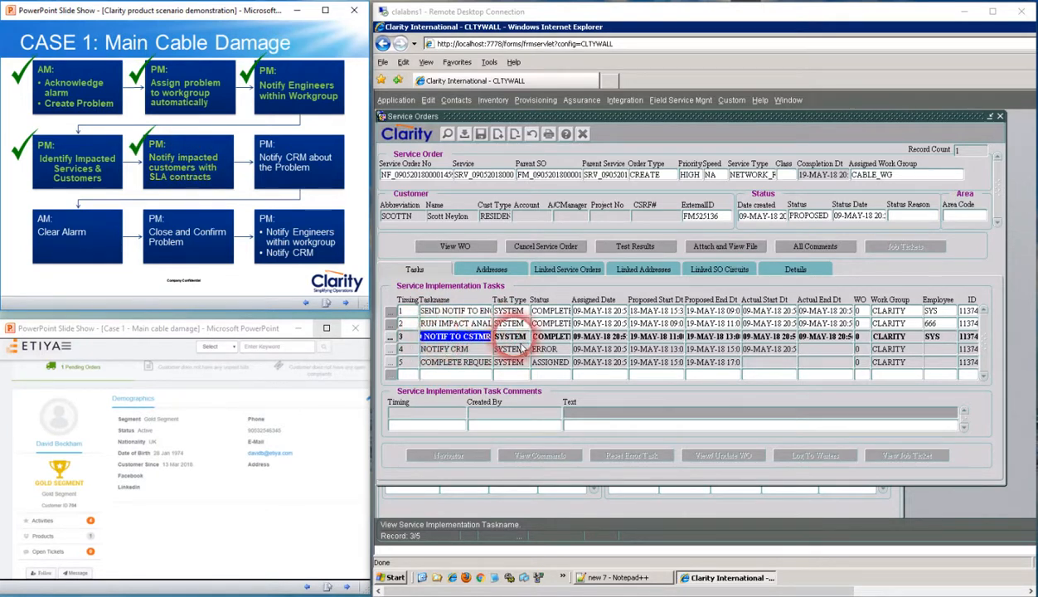
# Select the NOTIFY CRM task in the service order to examine its status and comment
pyautogui.click(431, 350)
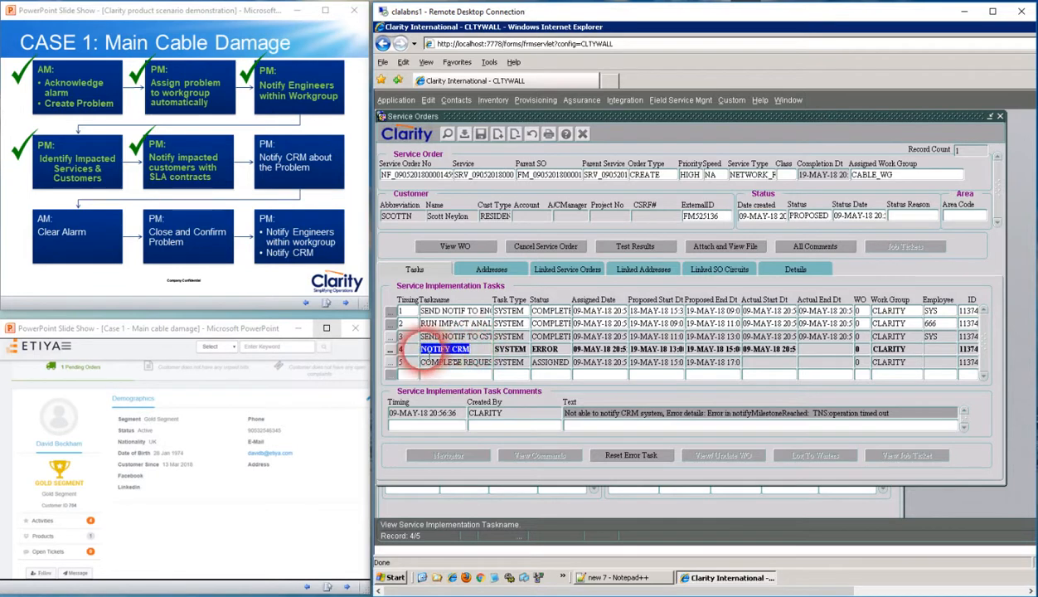
pyautogui.click(432, 350)
pyautogui.moveTo(432, 350); pyautogui.dragTo(471, 351)
pyautogui.click(448, 350)
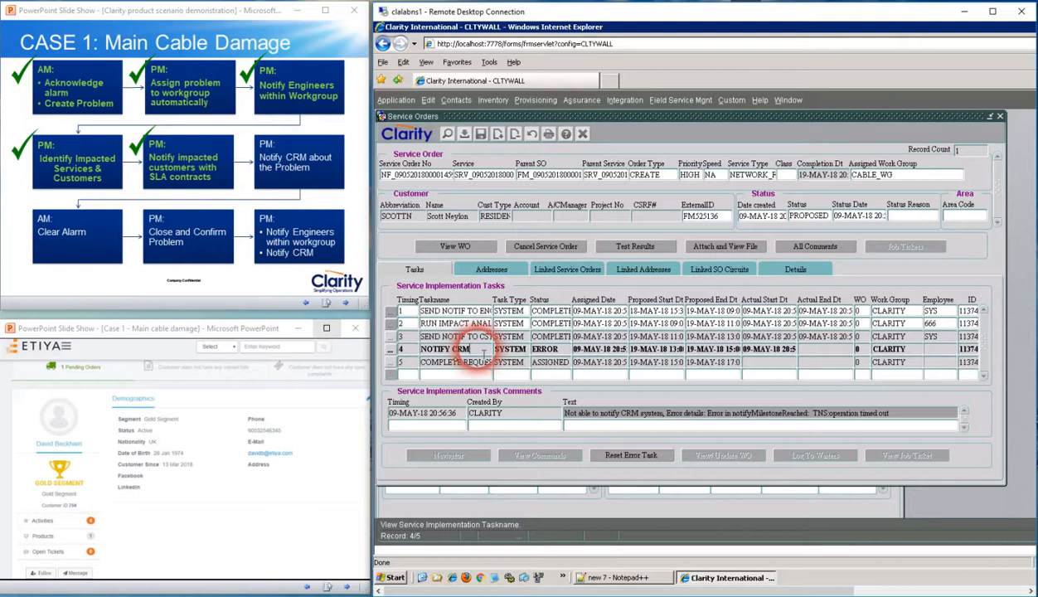
# Examine the NOTIFY CRM task's status and task ID together with its service order number
pyautogui.click(546, 349)
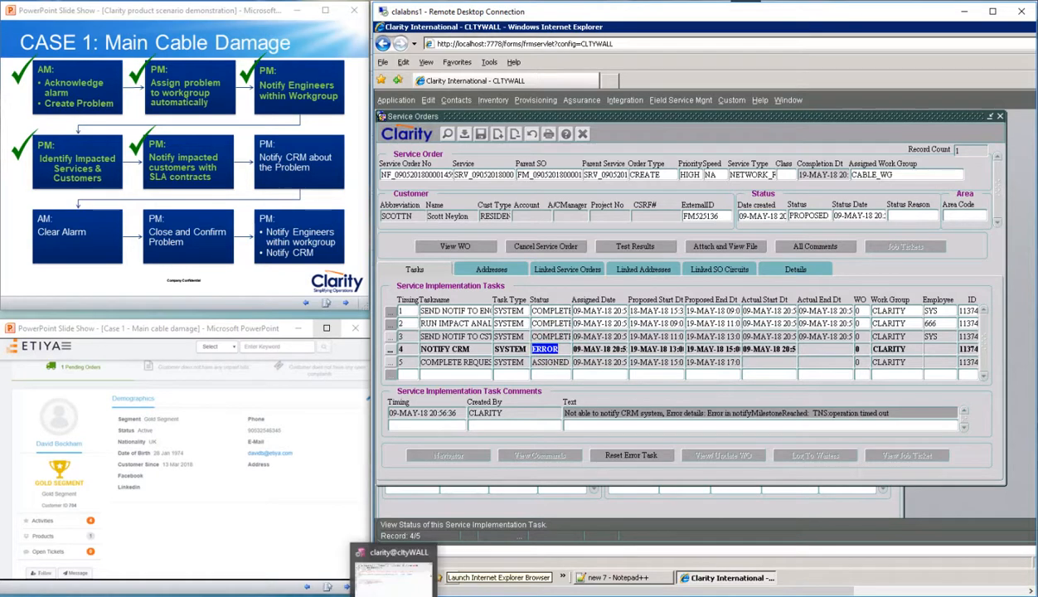
pyautogui.click(429, 177)
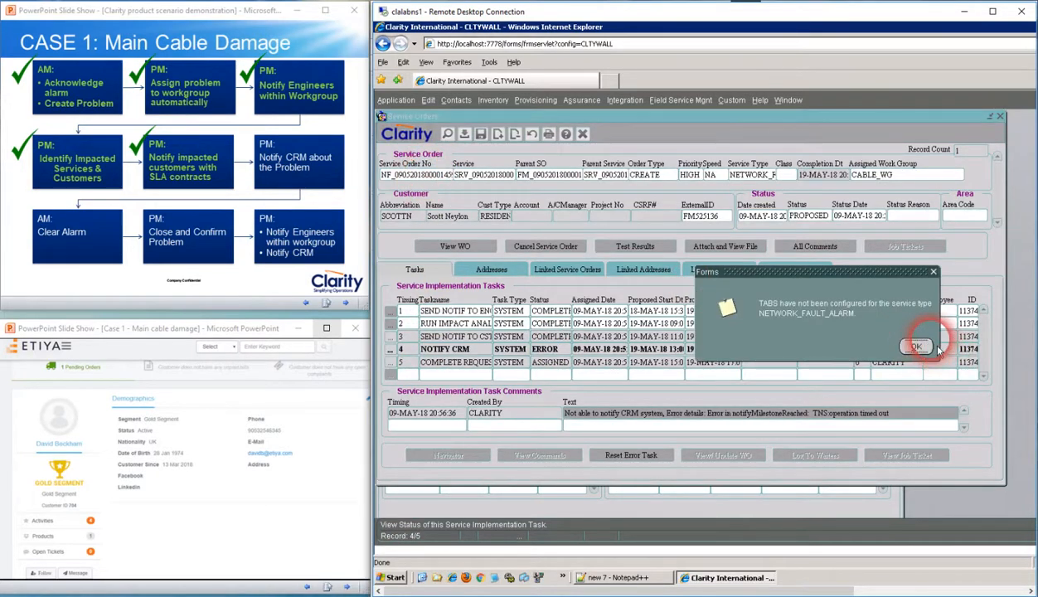
pyautogui.click(916, 347)
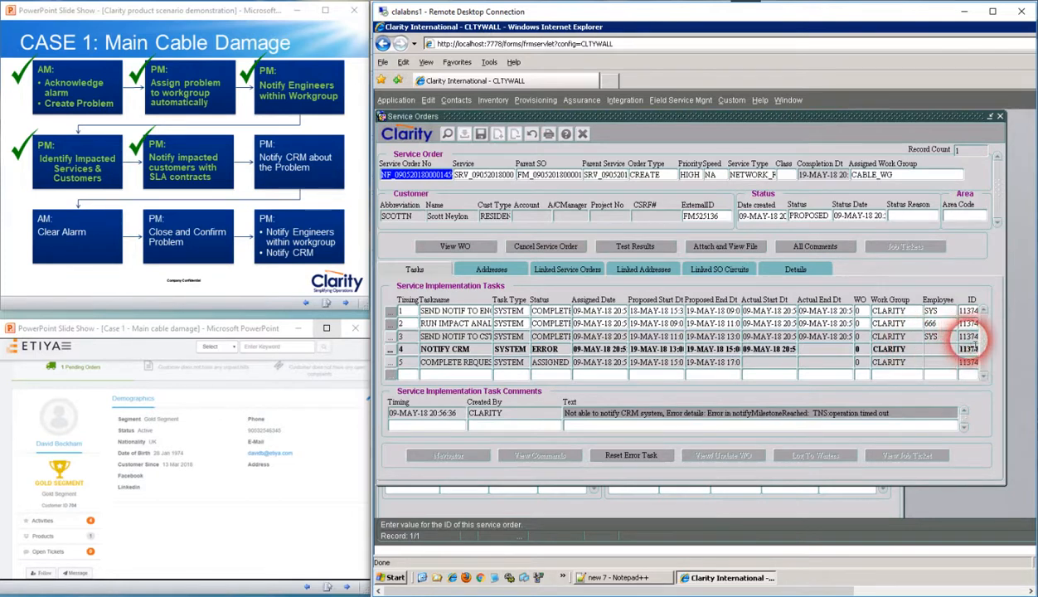
pyautogui.click(966, 348)
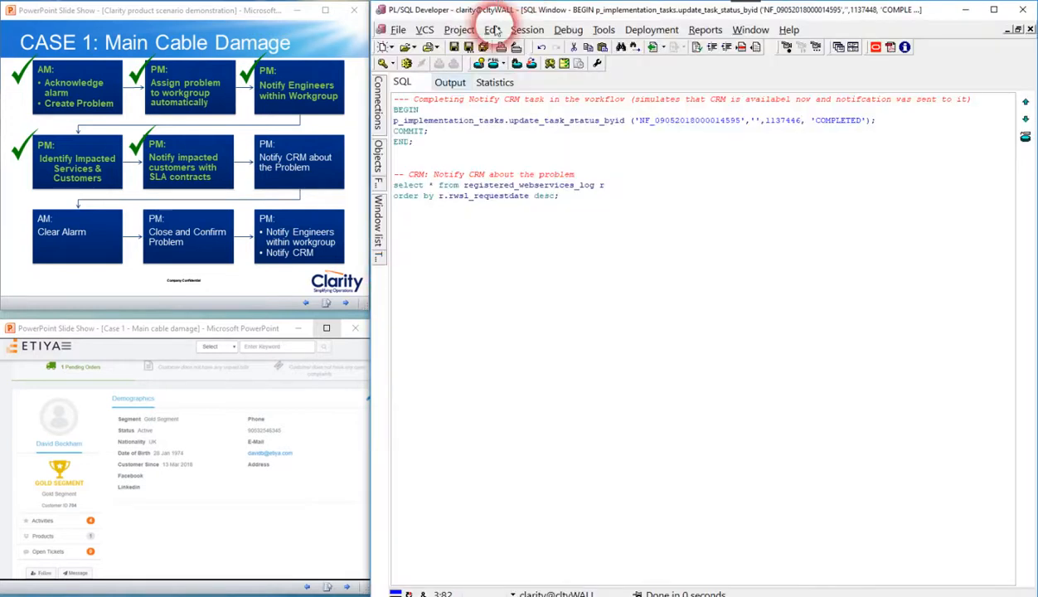
# In PL/SQL Developer, run the update_task_status_byid block that sets the NOTIFY CRM task to COMPLETED
pyautogui.moveTo(430, 145); pyautogui.dragTo(365, 109)
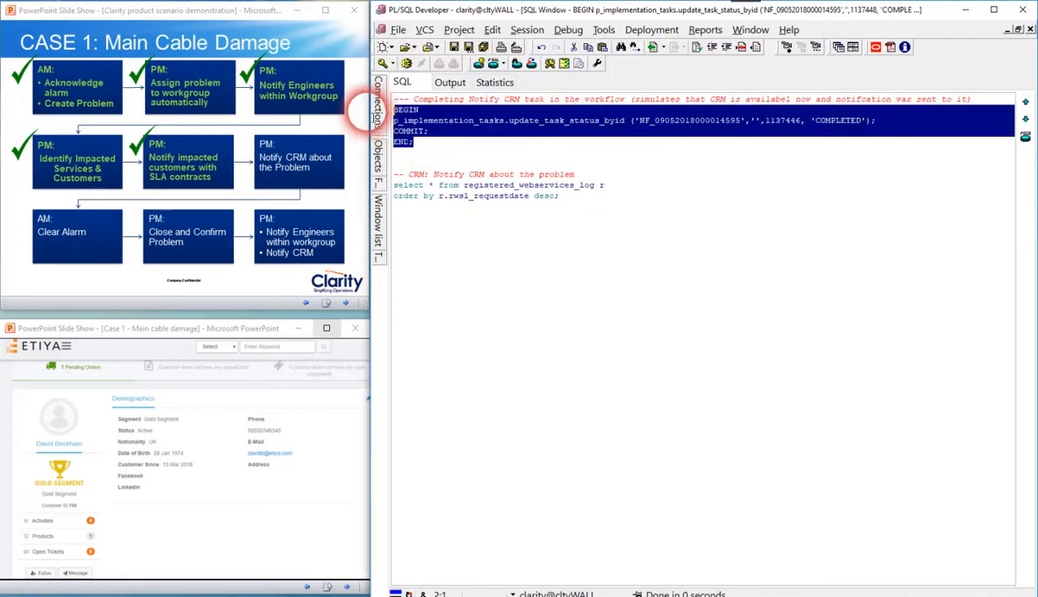
pyautogui.click(406, 64)
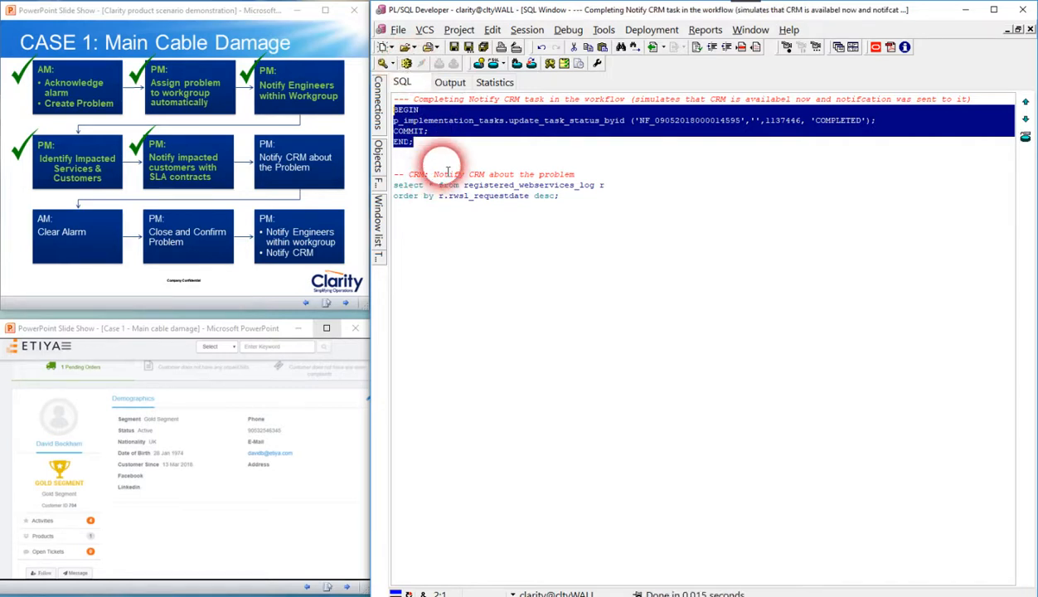
pyautogui.click(437, 133)
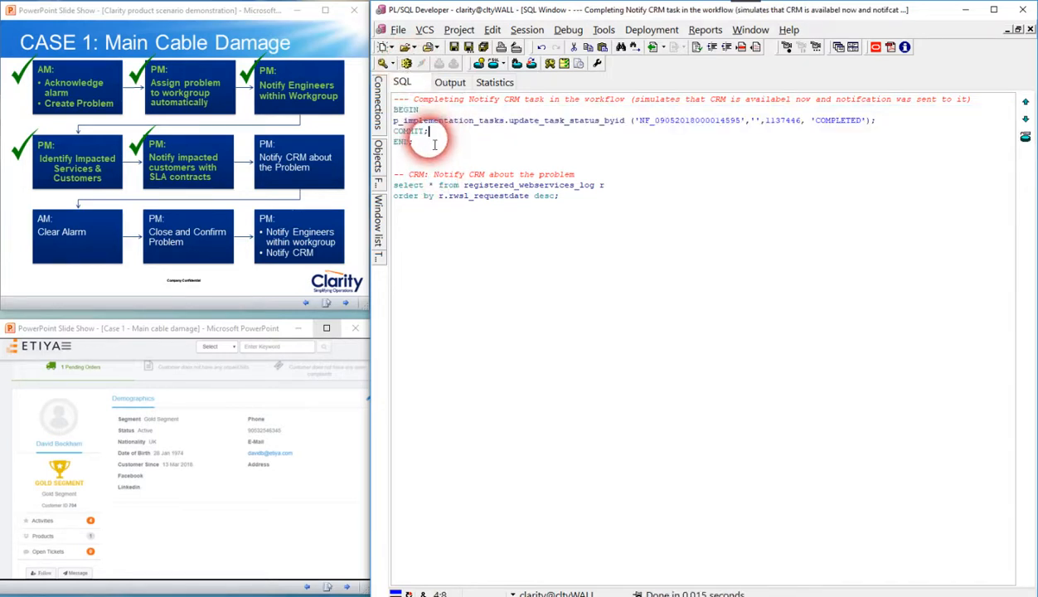
pyautogui.hotkey('alt', 'Tab')
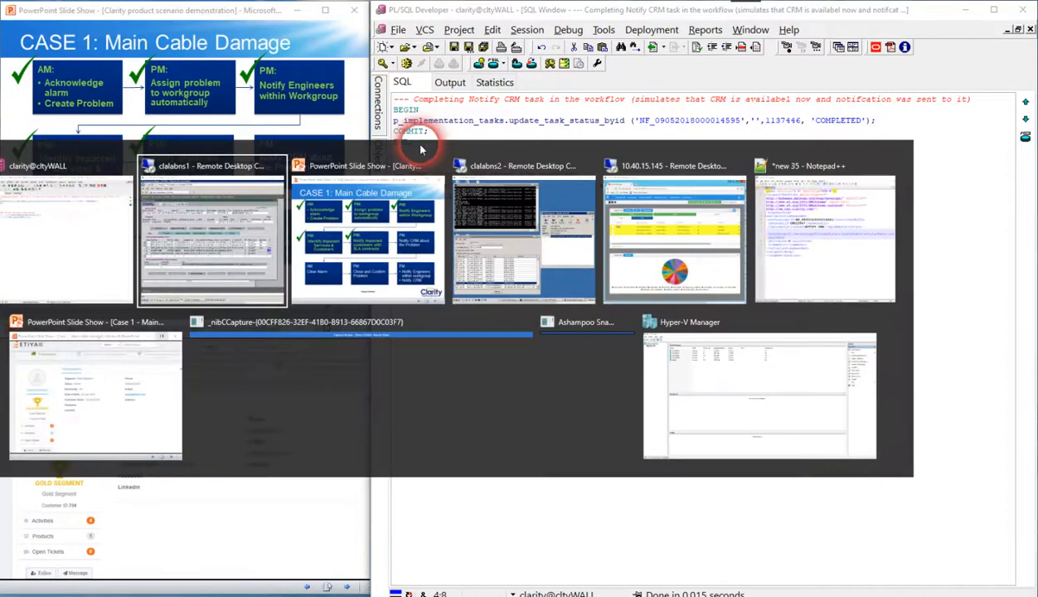
pyautogui.click(212, 206)
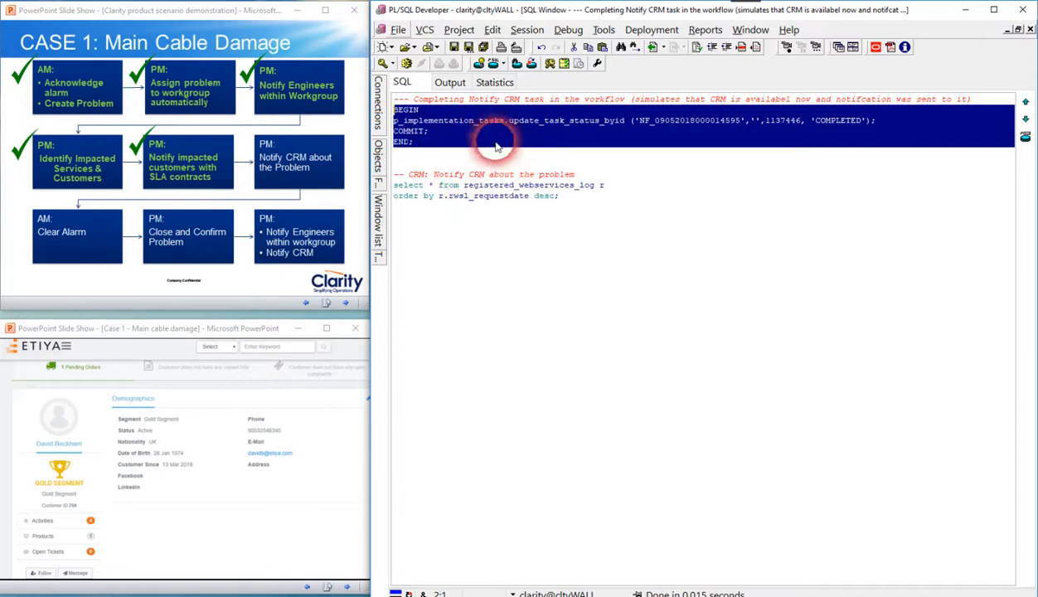
pyautogui.click(410, 145)
pyautogui.moveTo(441, 143); pyautogui.dragTo(391, 110)
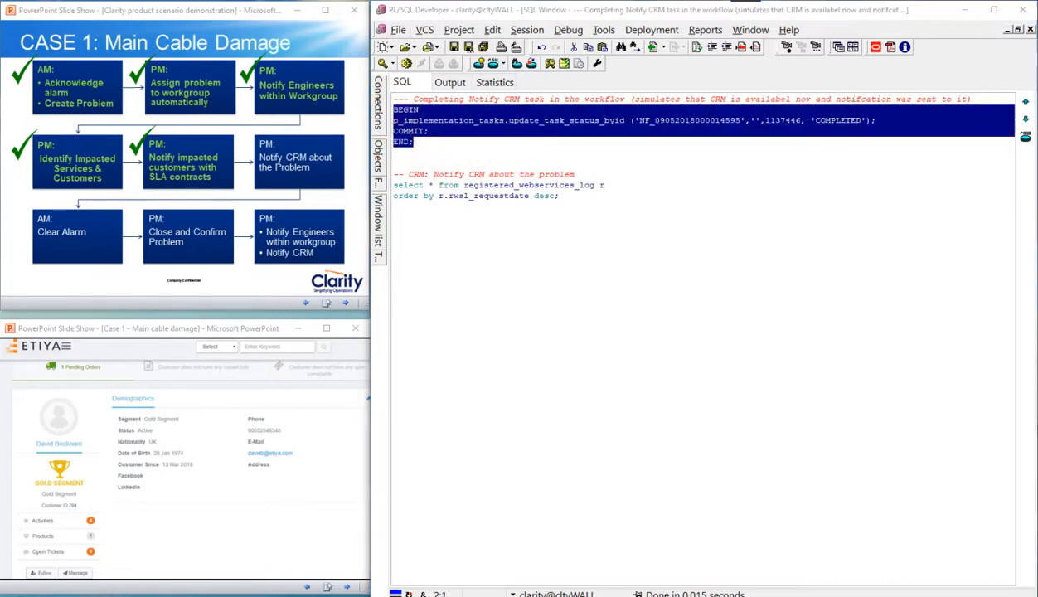
# Switch to Clarity, reopen the NF workflow's service order and check the status of its NOTIFY CRM and COMPLETE REQUEST tasks
pyautogui.click(326, 595)
pyautogui.click(234, 574)
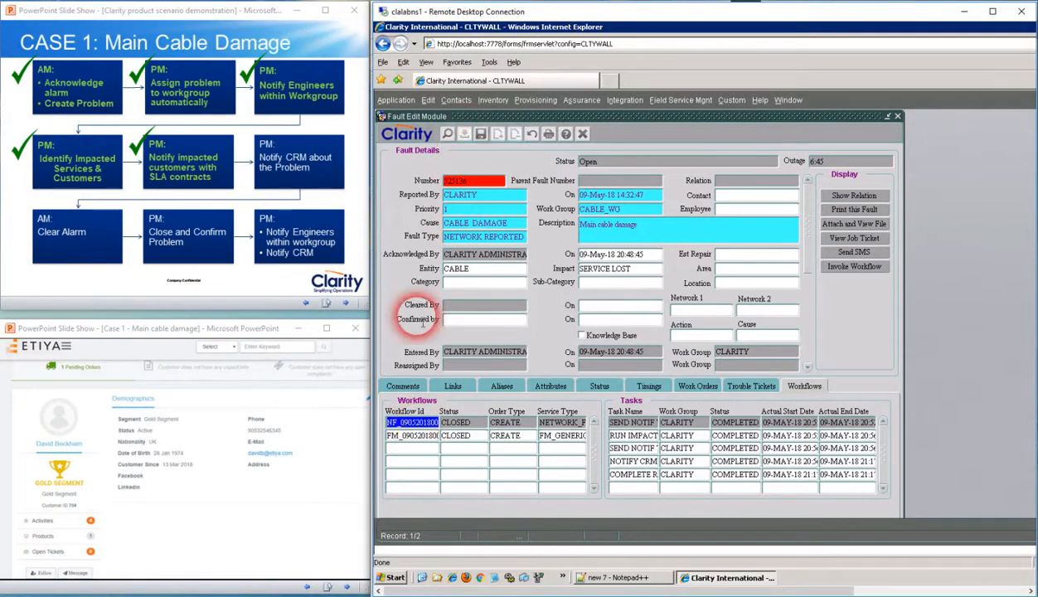
pyautogui.doubleClick(413, 427)
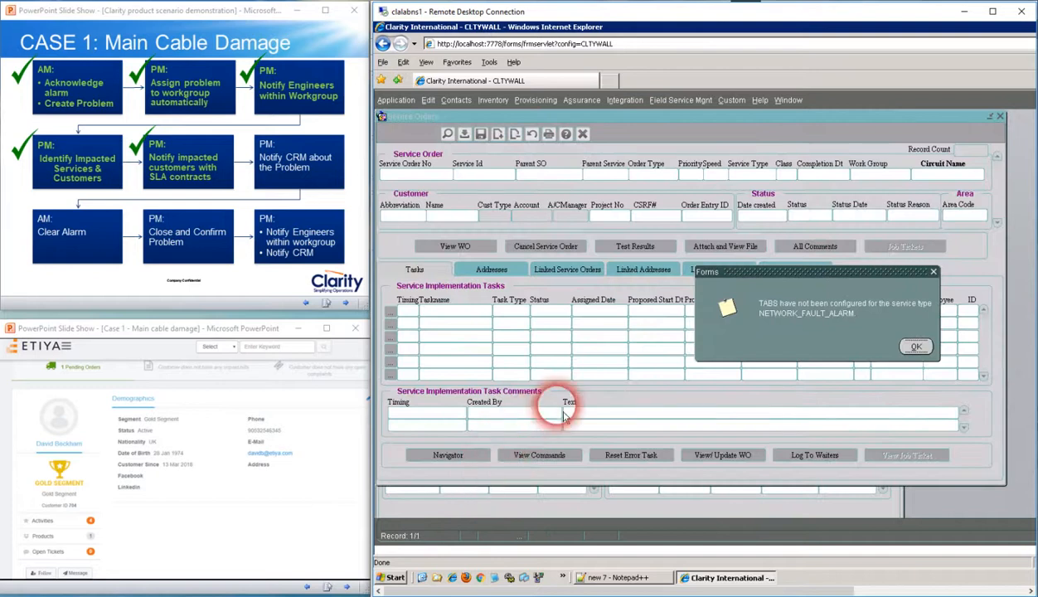
pyautogui.click(915, 345)
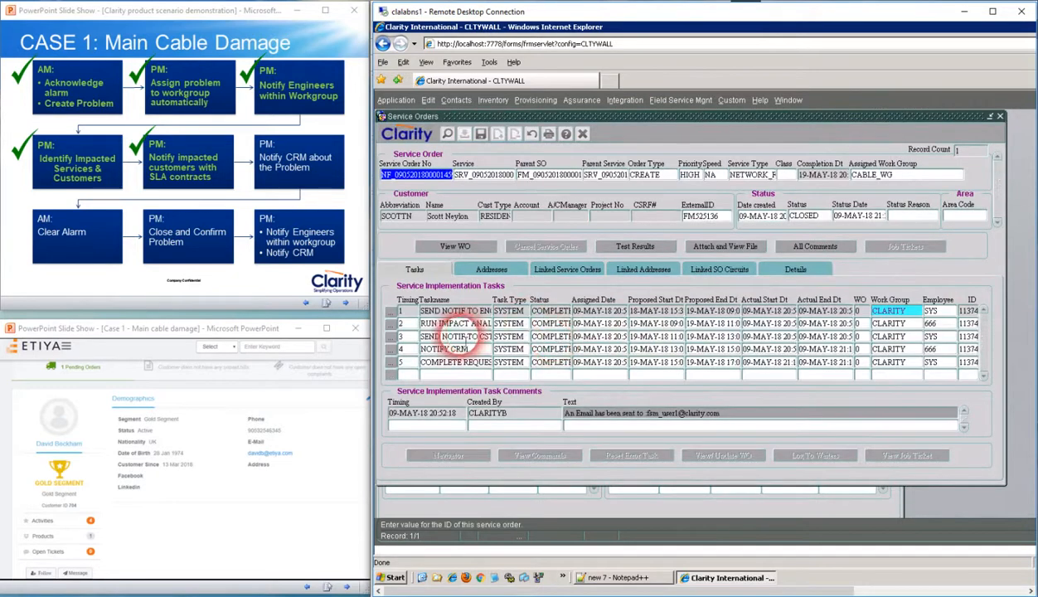
pyautogui.click(427, 349)
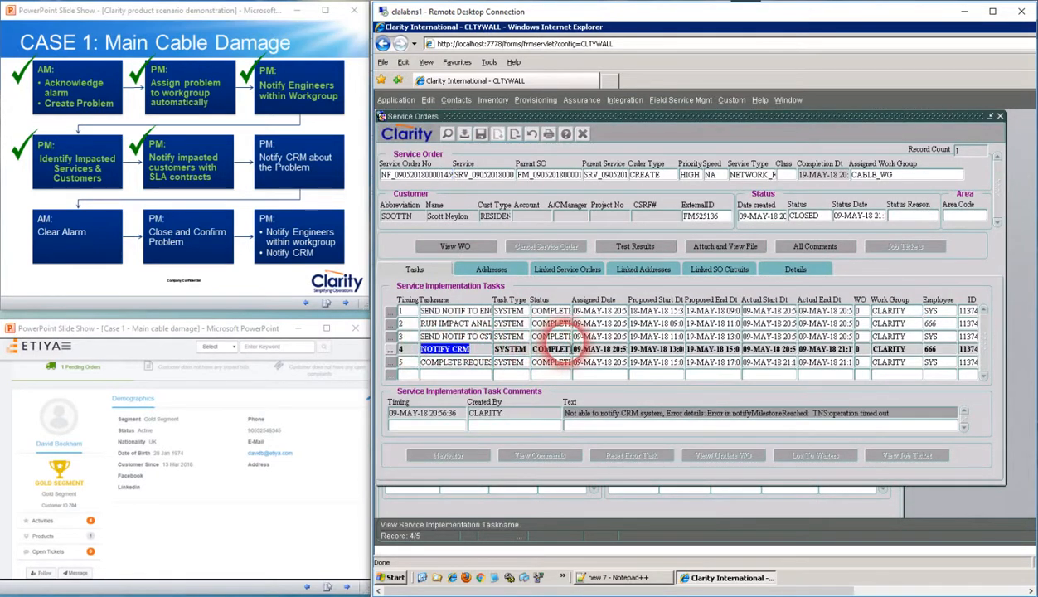
pyautogui.click(550, 349)
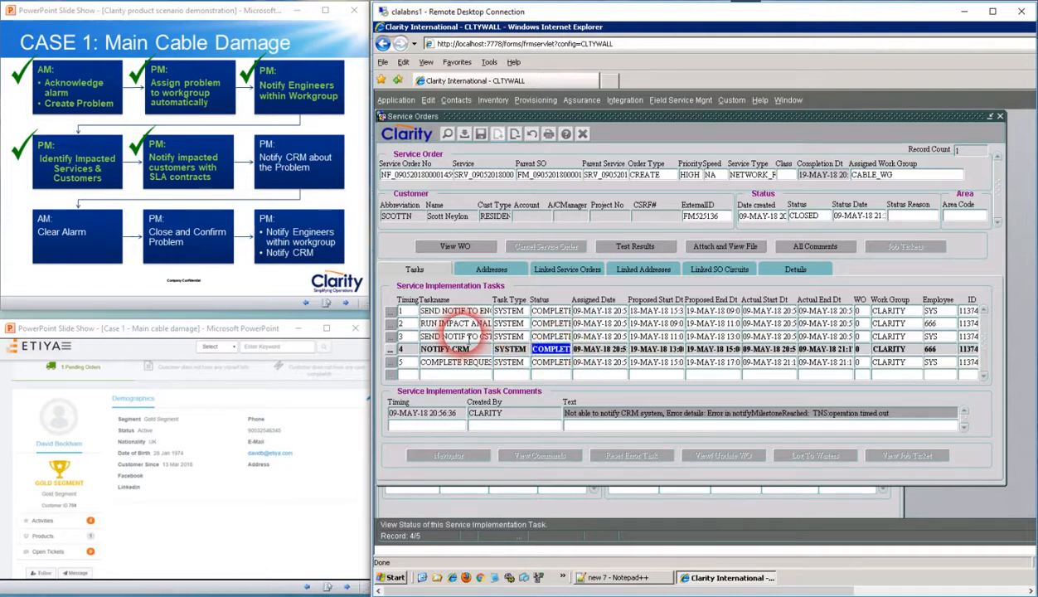
pyautogui.click(443, 363)
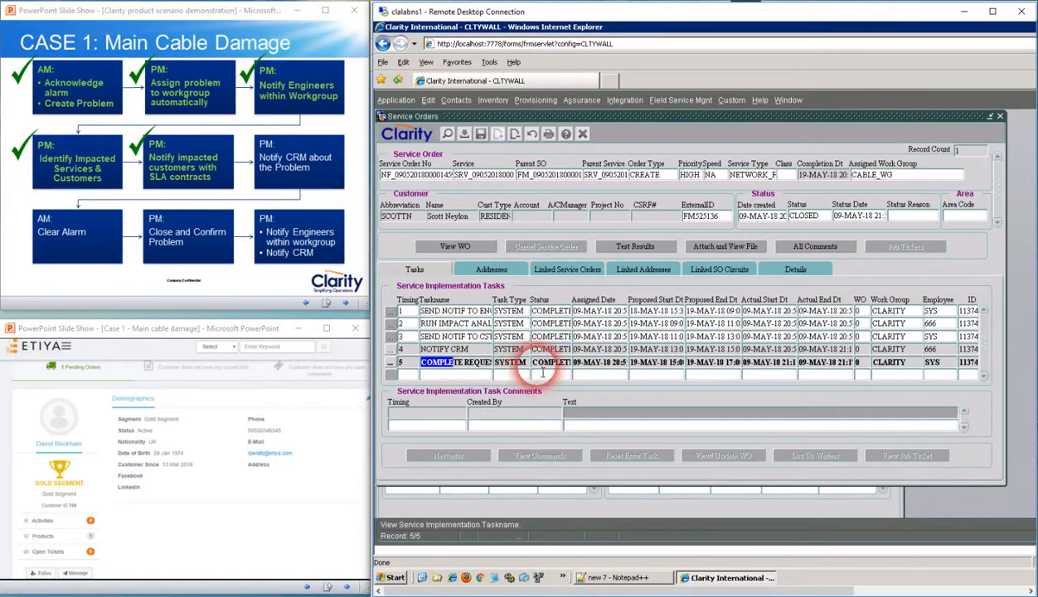
# Close the service order and mark "Notify CRM about the Problem" as done on the PowerPoint slide
pyautogui.click(1001, 118)
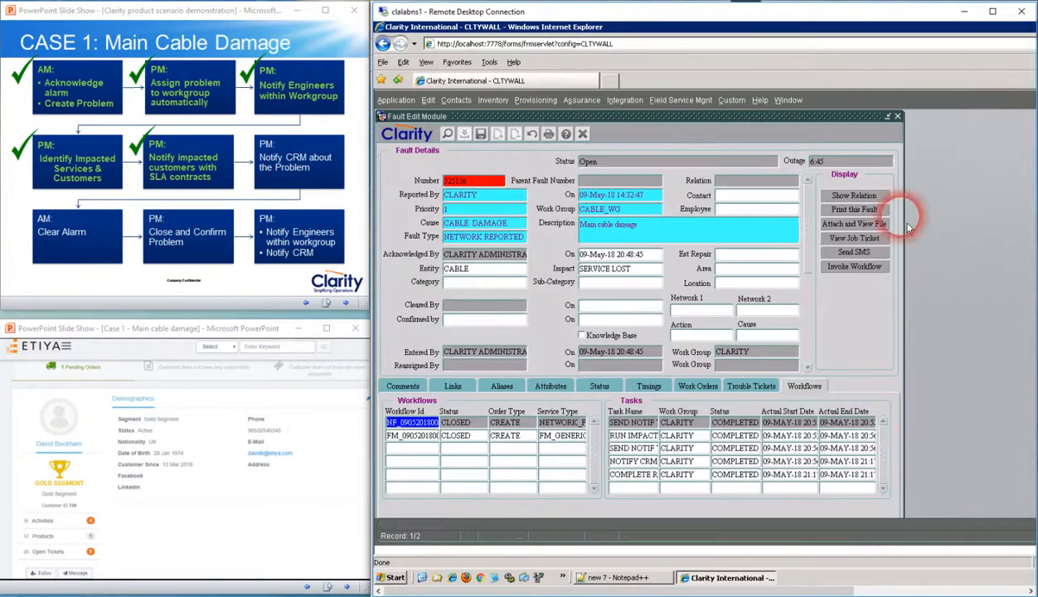
pyautogui.click(273, 153)
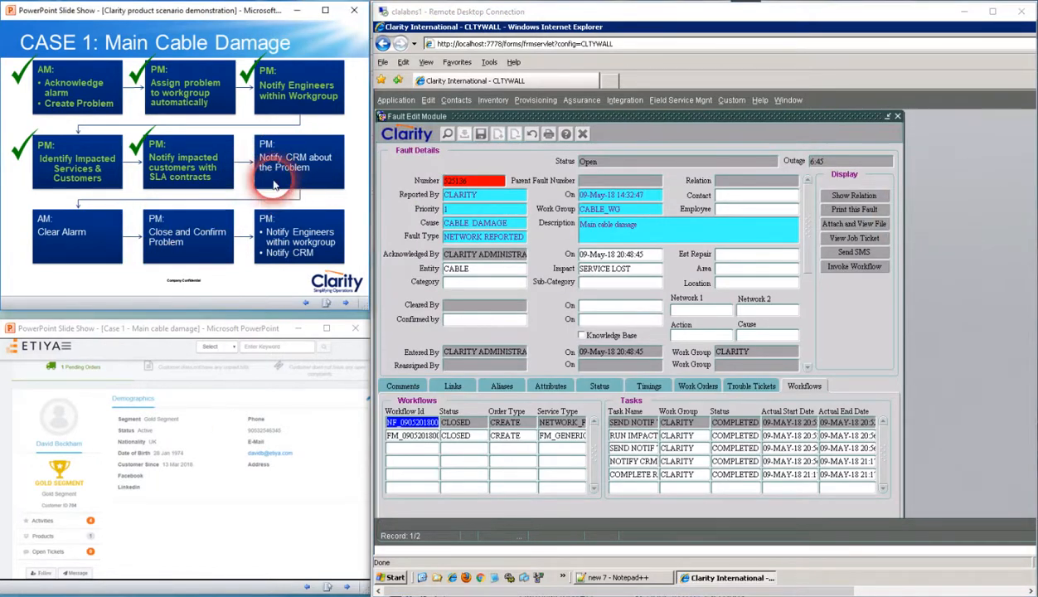
pyautogui.click(283, 162)
pyautogui.click(277, 211)
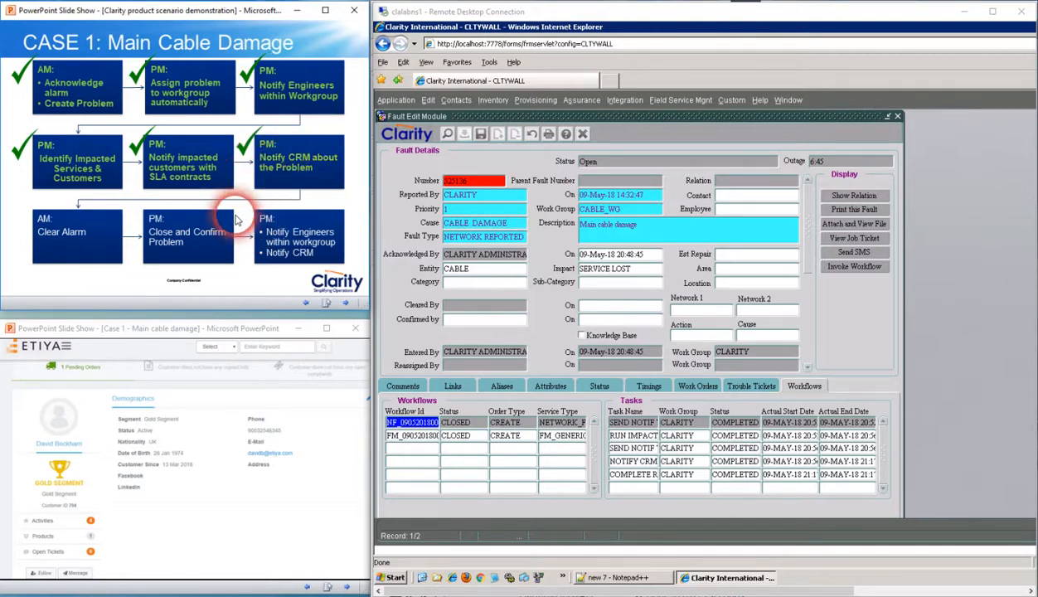
# Restart the "Case 1 - Main cable damage" slide show from the current slide and display the Etiya customer profile's open tickets
pyautogui.click(182, 554)
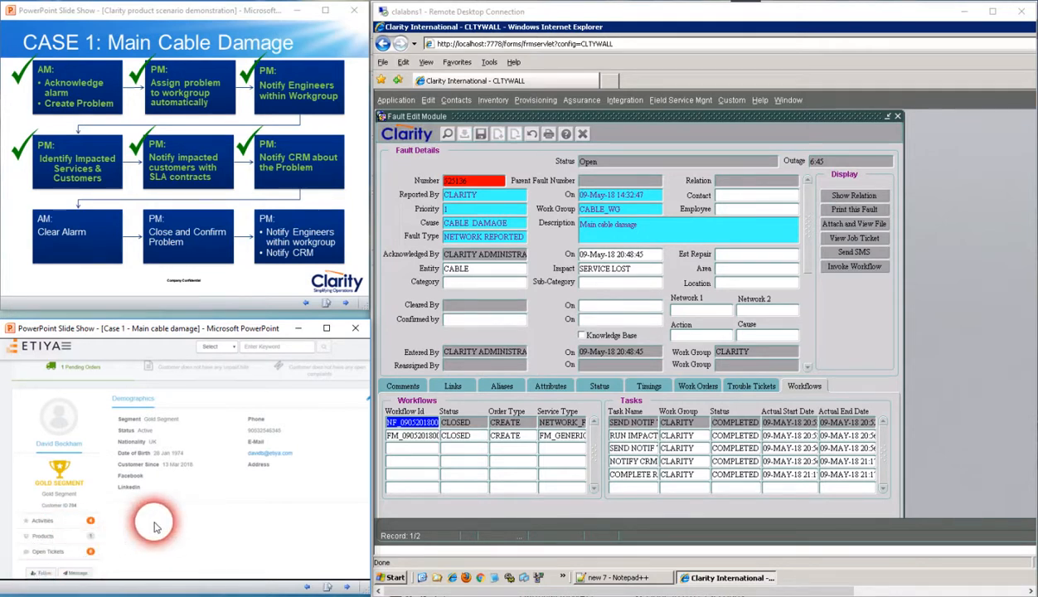
pyautogui.click(181, 535)
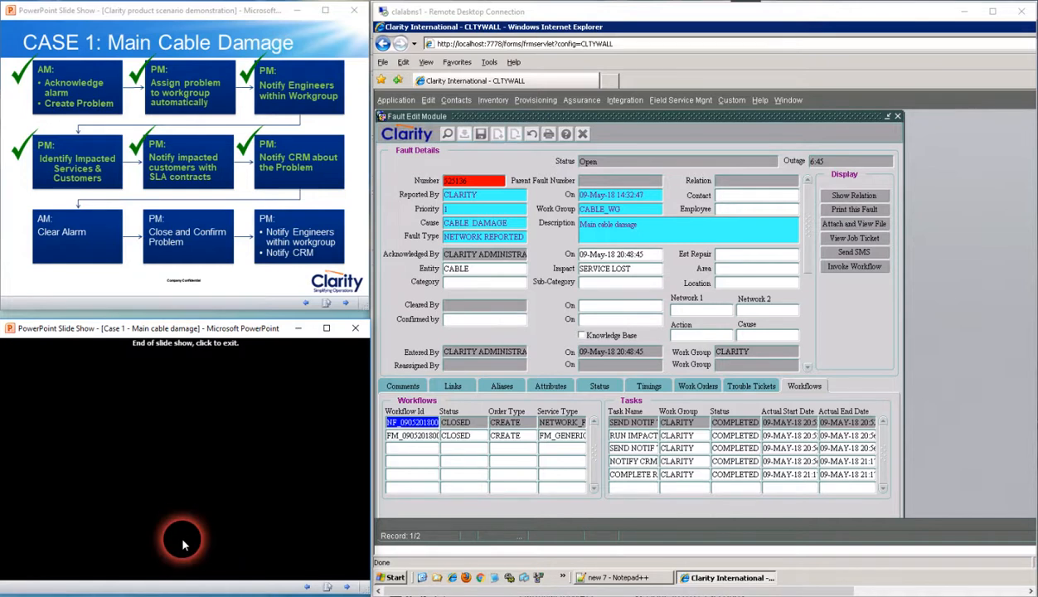
pyautogui.scroll(1, 181, 534)
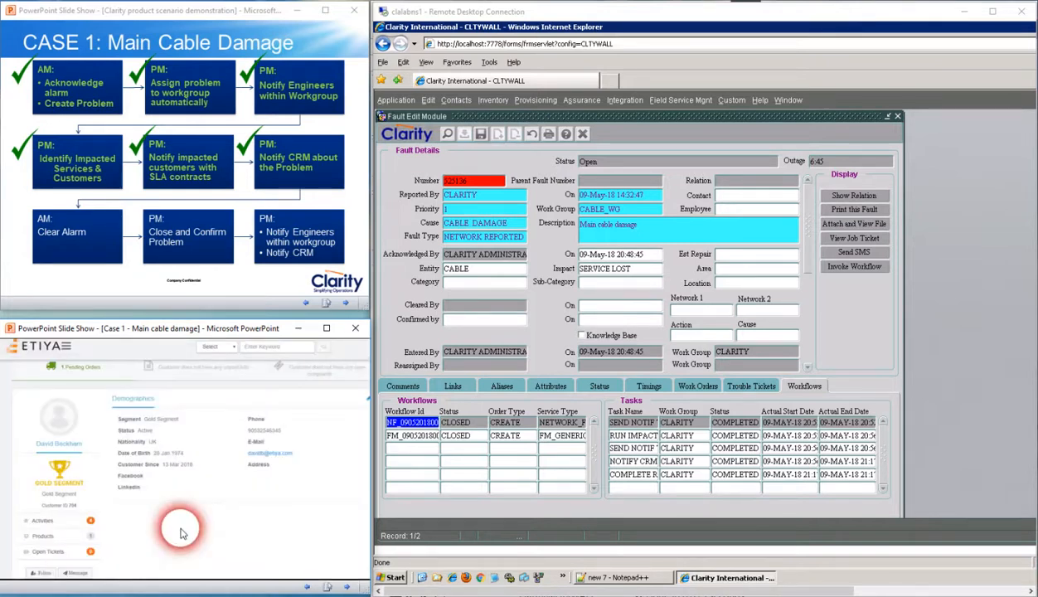
pyautogui.click(183, 534)
pyautogui.click(184, 535)
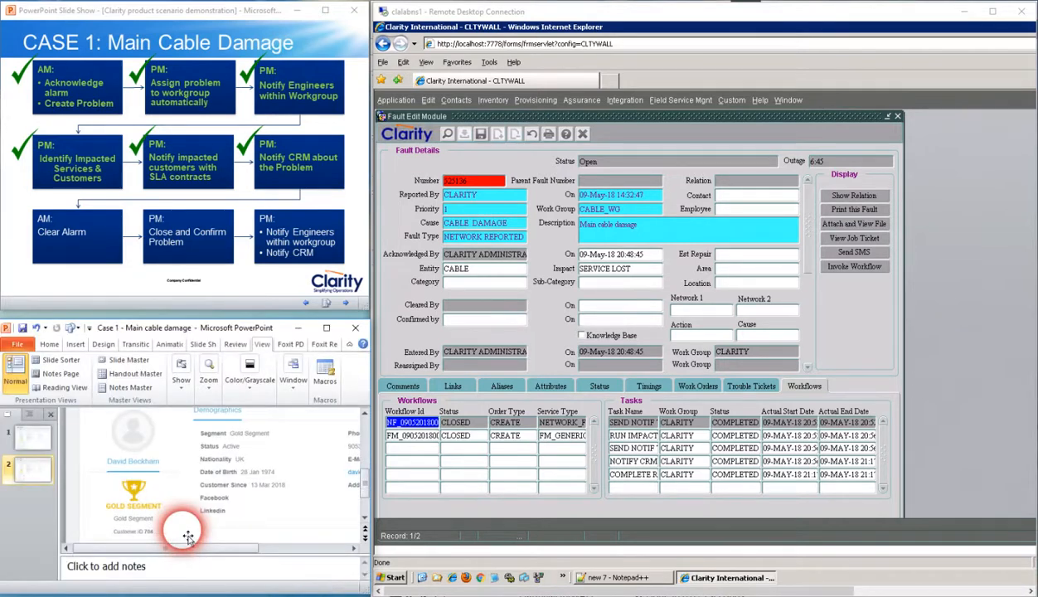
pyautogui.hotkey('shift', 'F5')
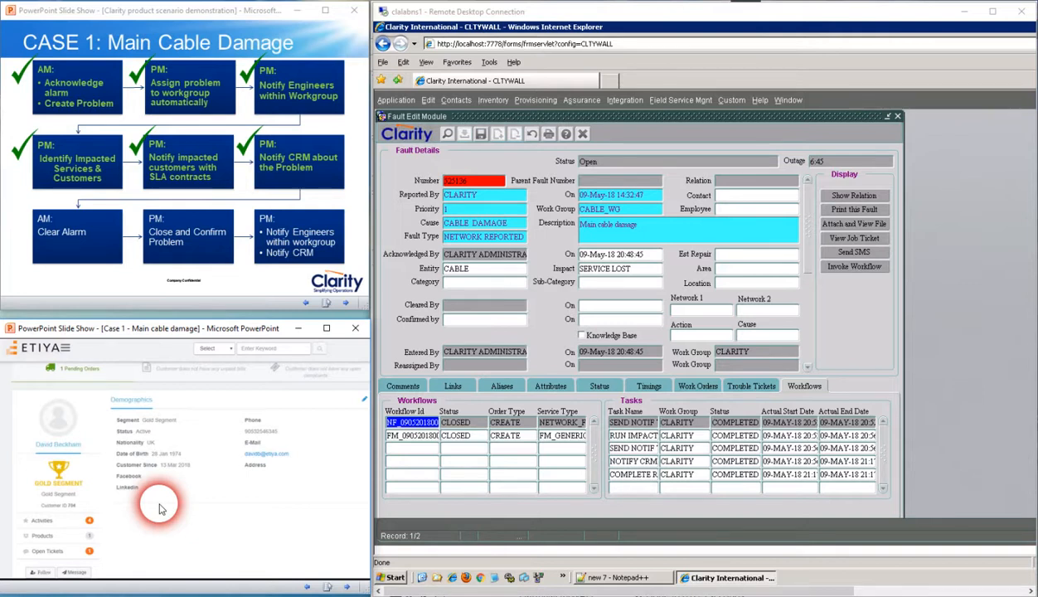
pyautogui.click(113, 555)
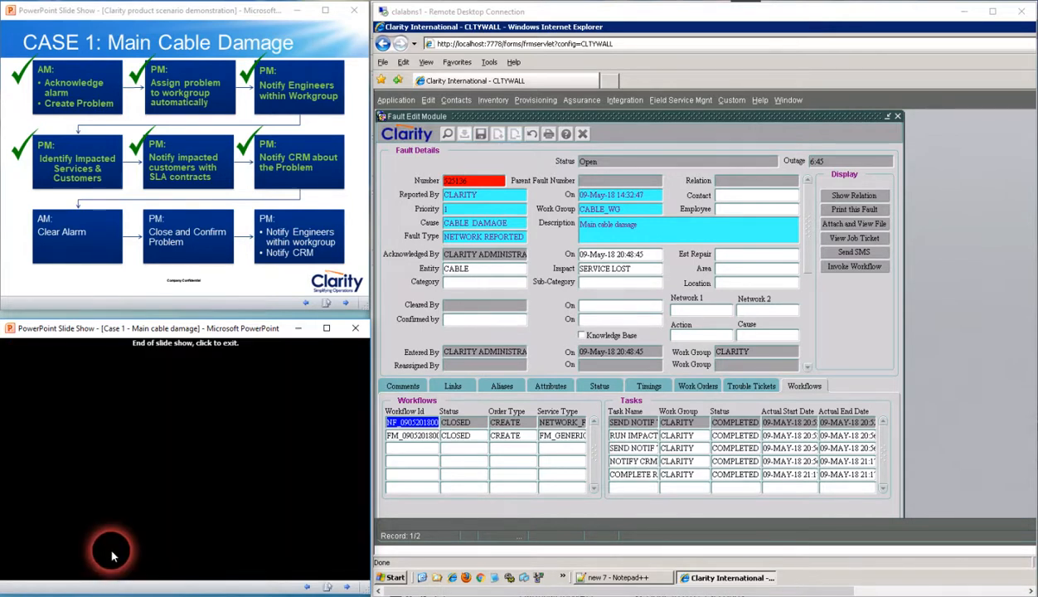
pyautogui.scroll(1, 114, 555)
# Highlight "Clear Alarm" as the current stage on the PowerPoint slide, and switch to Alarm Manager
pyautogui.hotkey('alt', 'Tab')
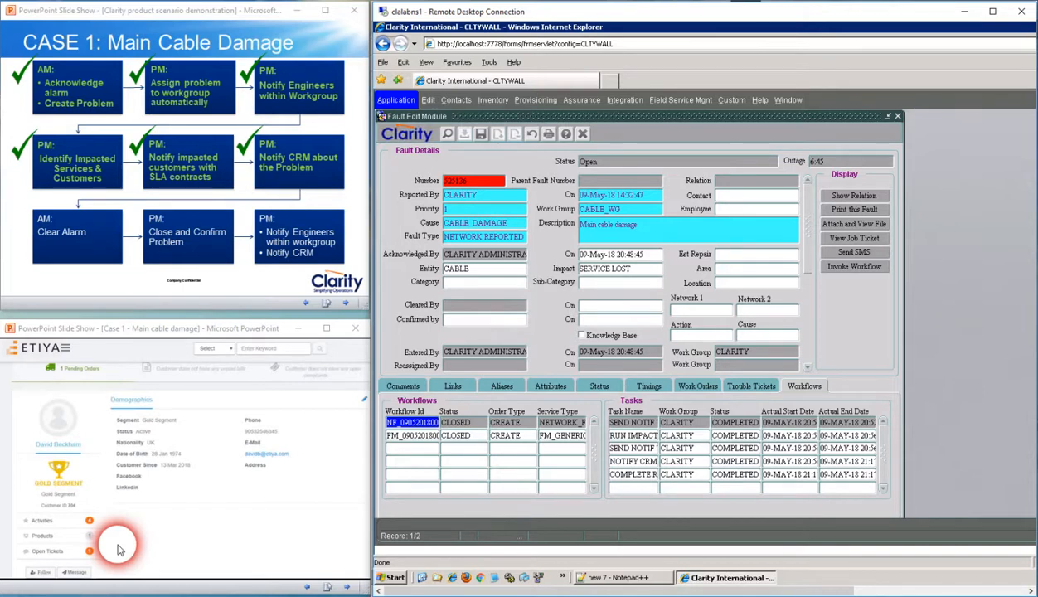
pyautogui.click(122, 281)
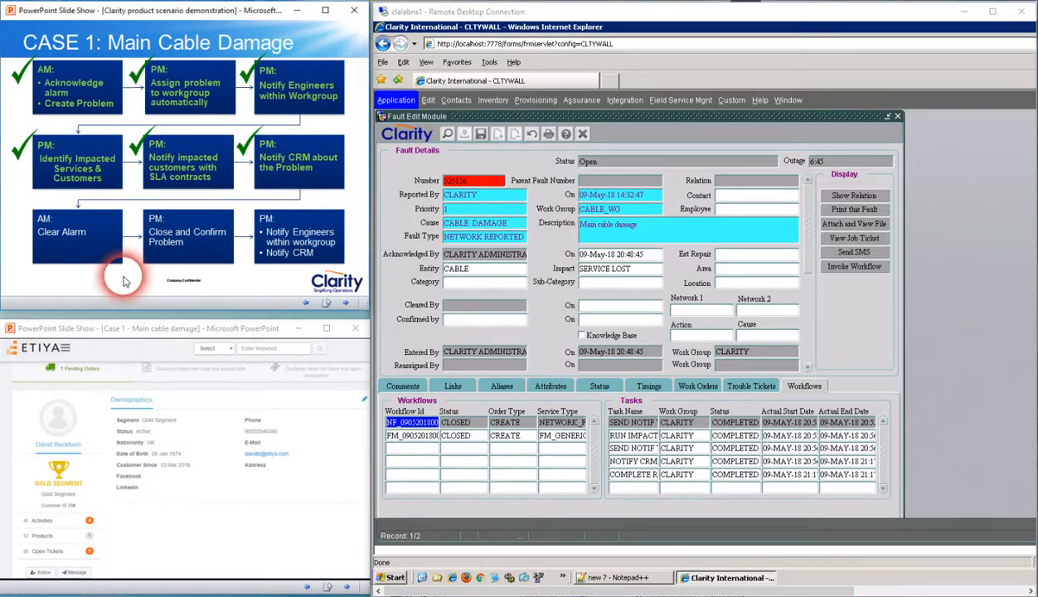
pyautogui.click(123, 282)
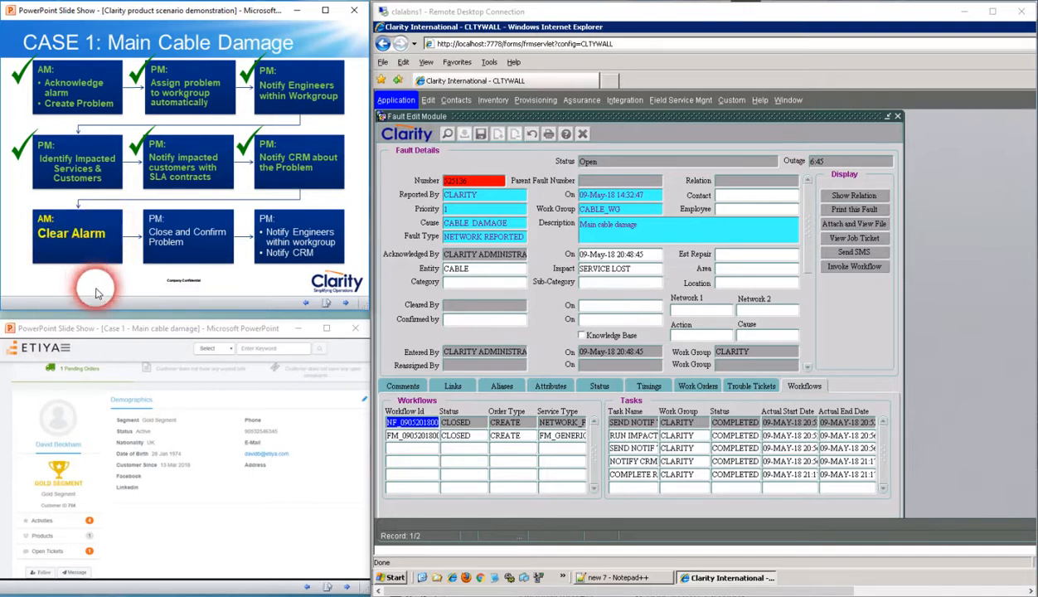
pyautogui.moveTo(327, 595)
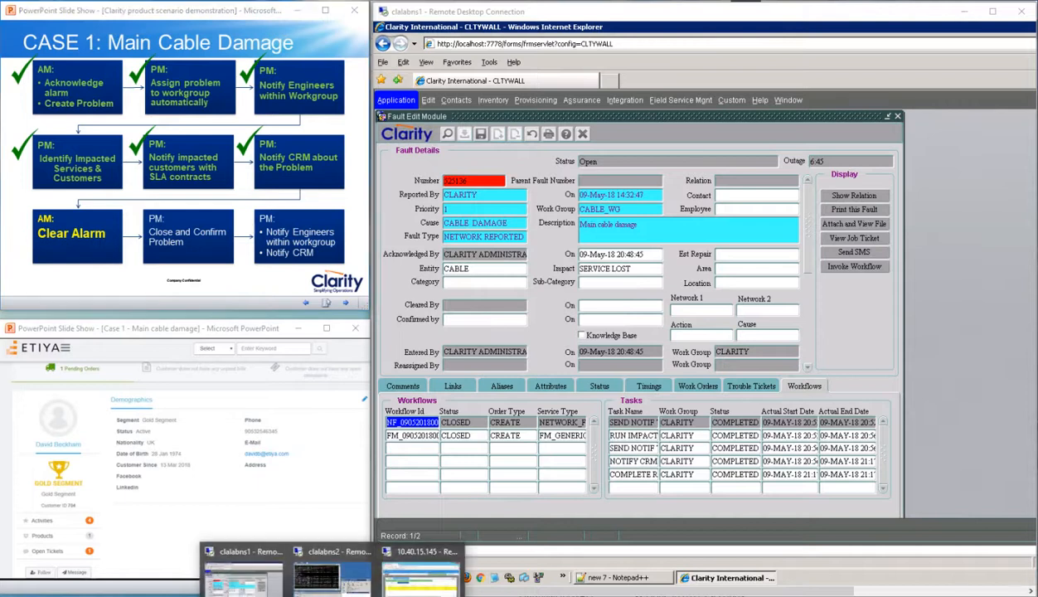
pyautogui.click(405, 578)
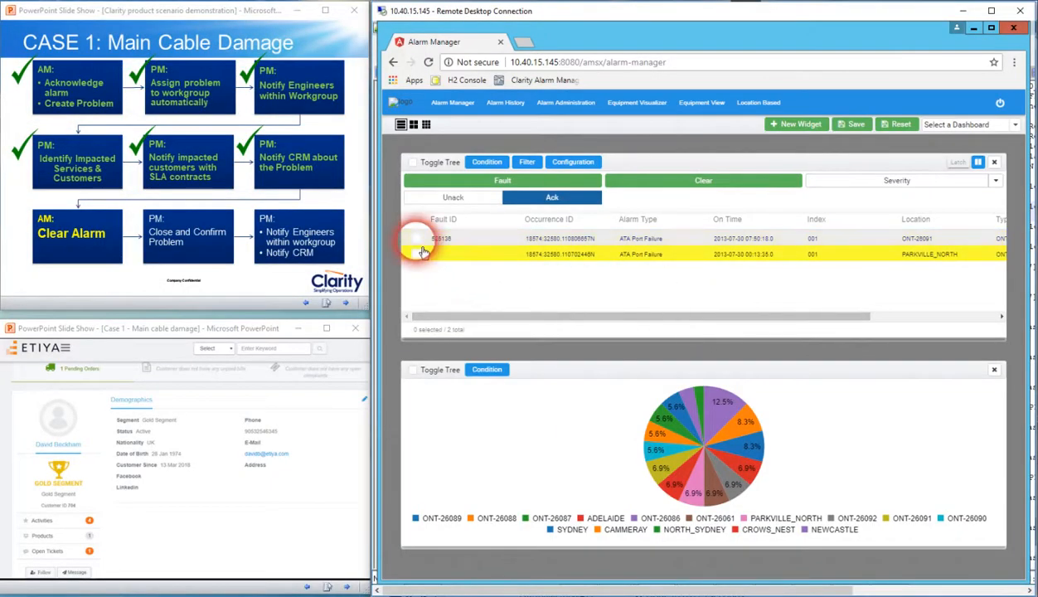
# Clear the acknowledged ATA Port Failure alarm at ONT-26091 that is linked to the fault
pyautogui.click(417, 241)
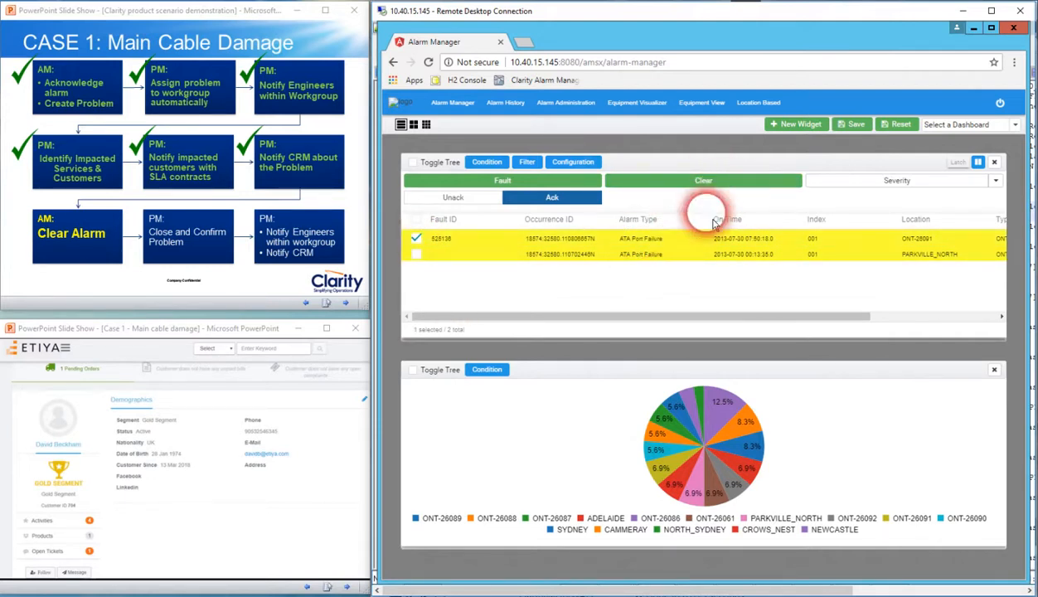
pyautogui.click(716, 187)
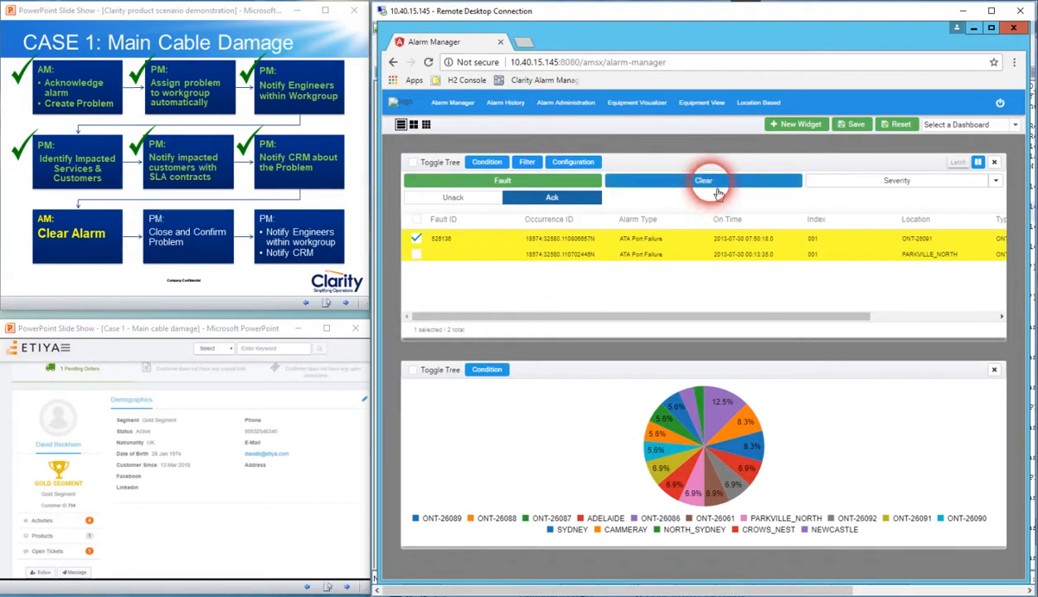
pyautogui.click(718, 193)
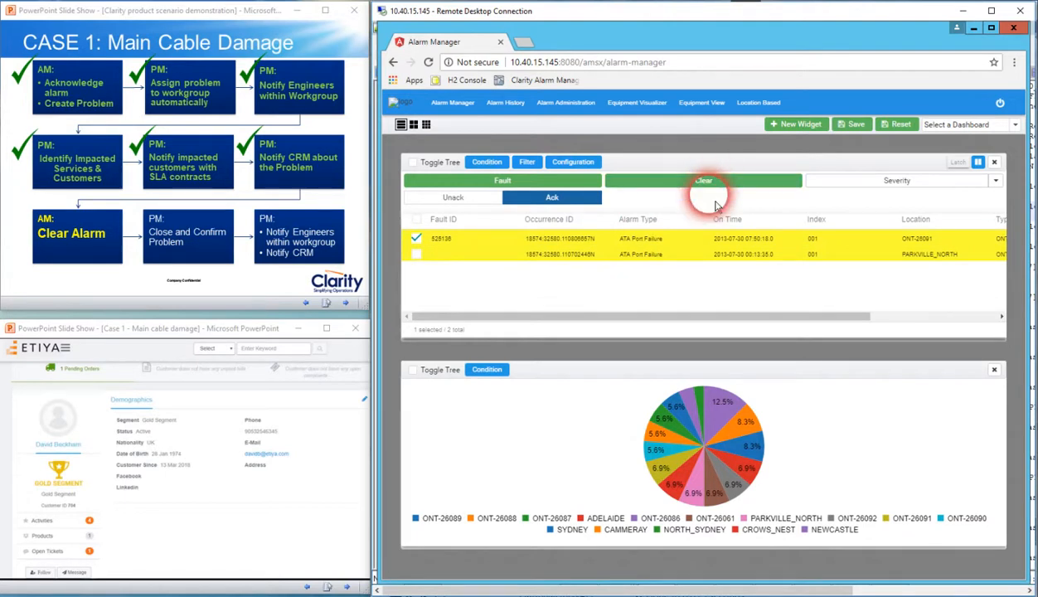
pyautogui.click(716, 192)
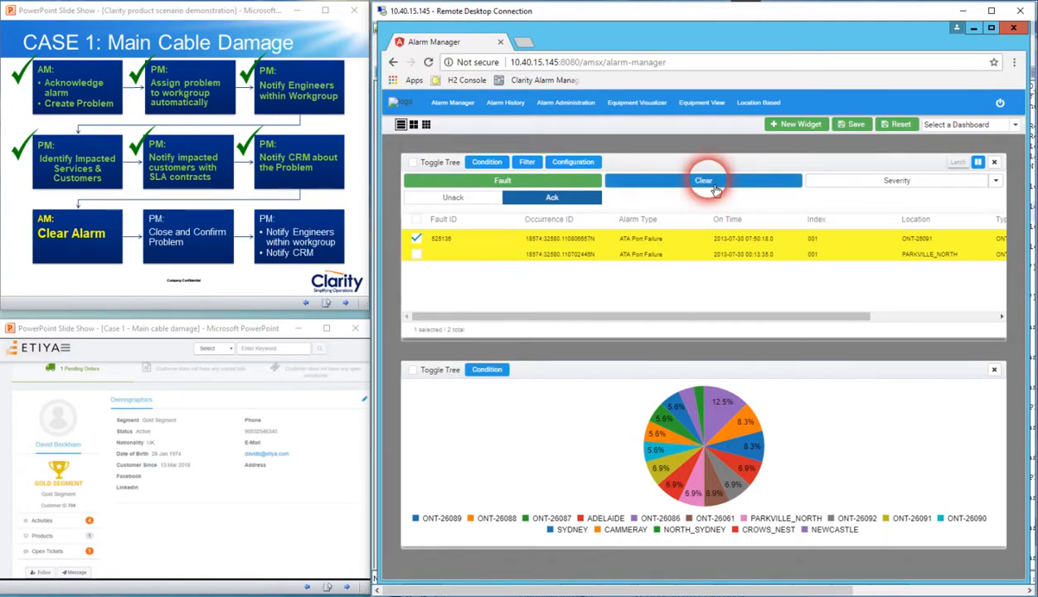
pyautogui.click(716, 190)
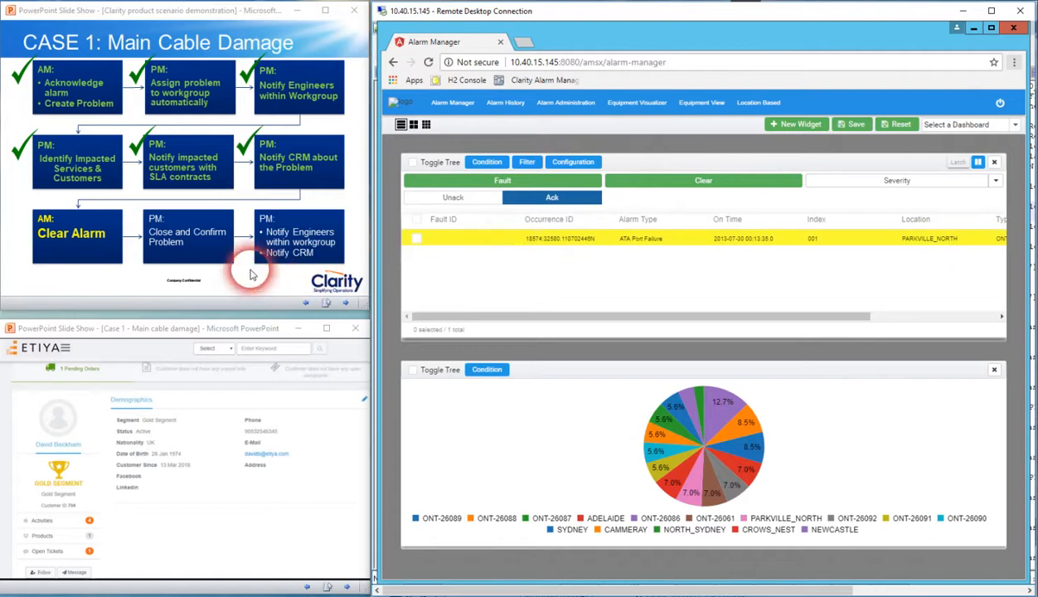
# Mark "Clear Alarm" as done on the PowerPoint slide, and switch to the Clarity Fault Edit Module on clalabns1
pyautogui.click(91, 255)
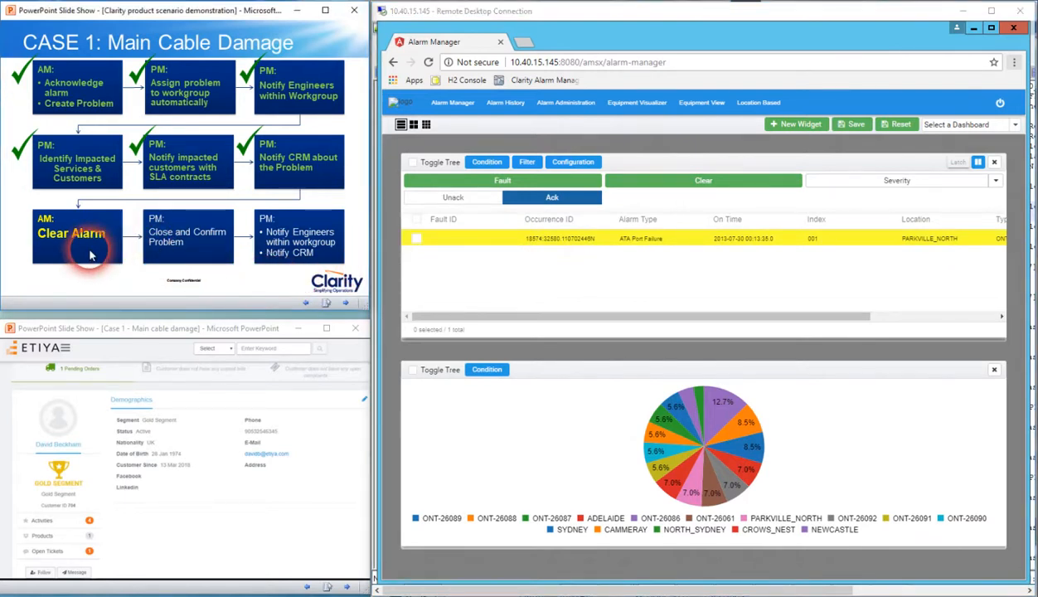
pyautogui.click(91, 255)
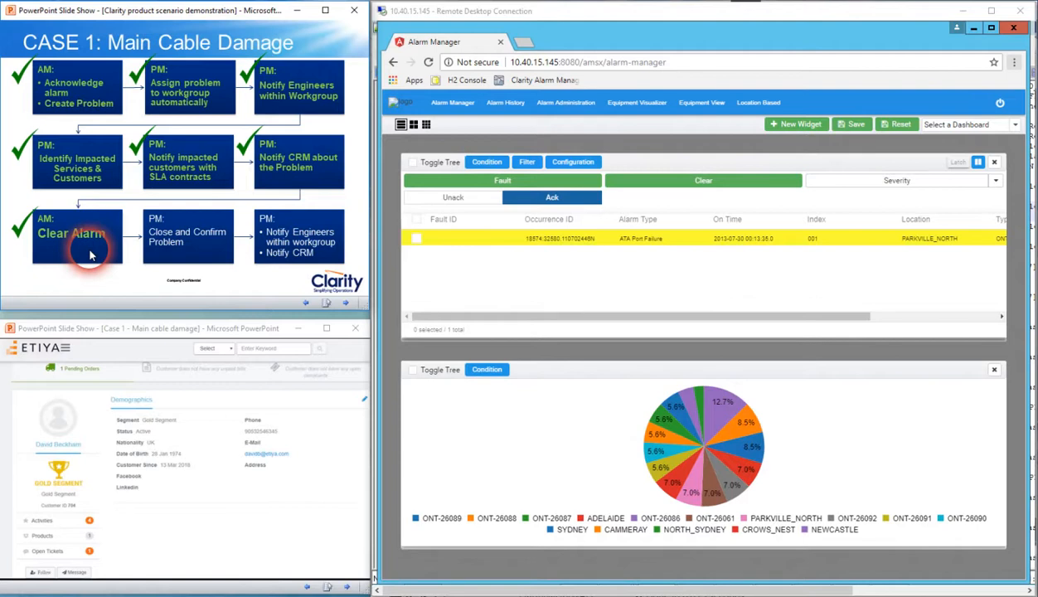
pyautogui.click(463, 276)
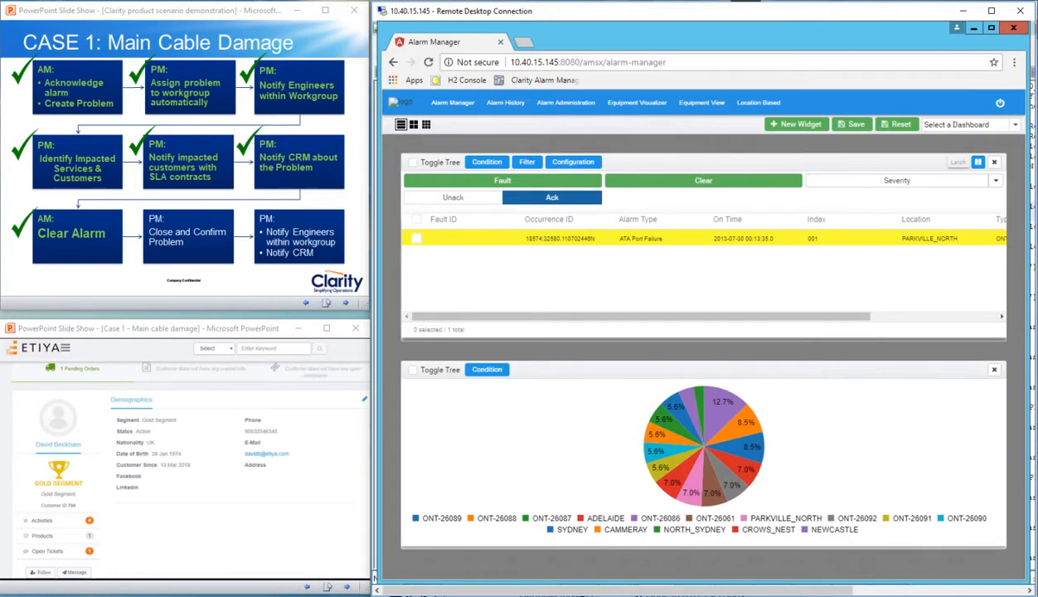
pyautogui.moveTo(233, 567)
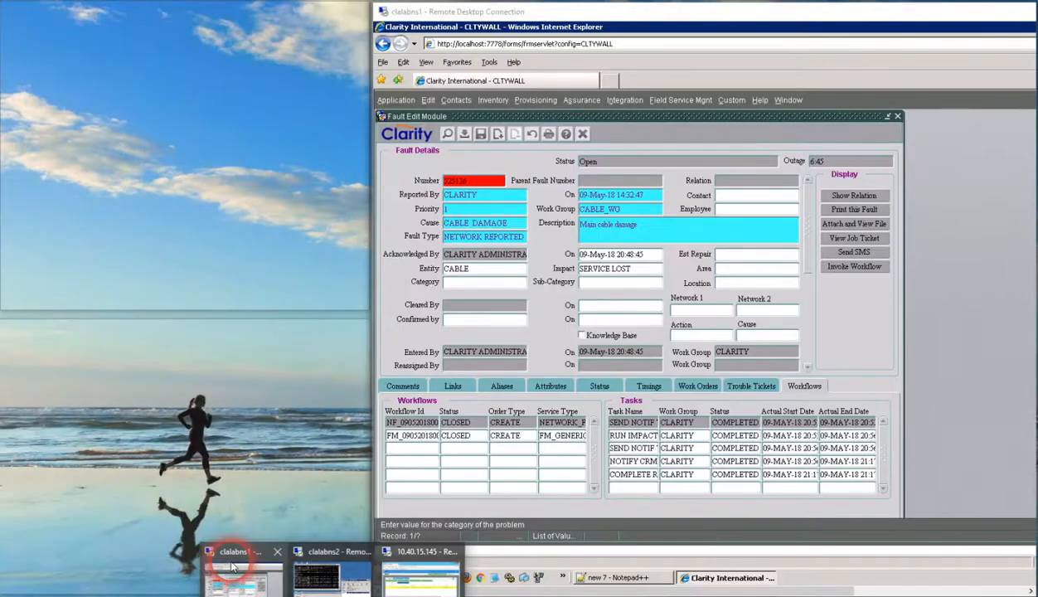
pyautogui.click(232, 560)
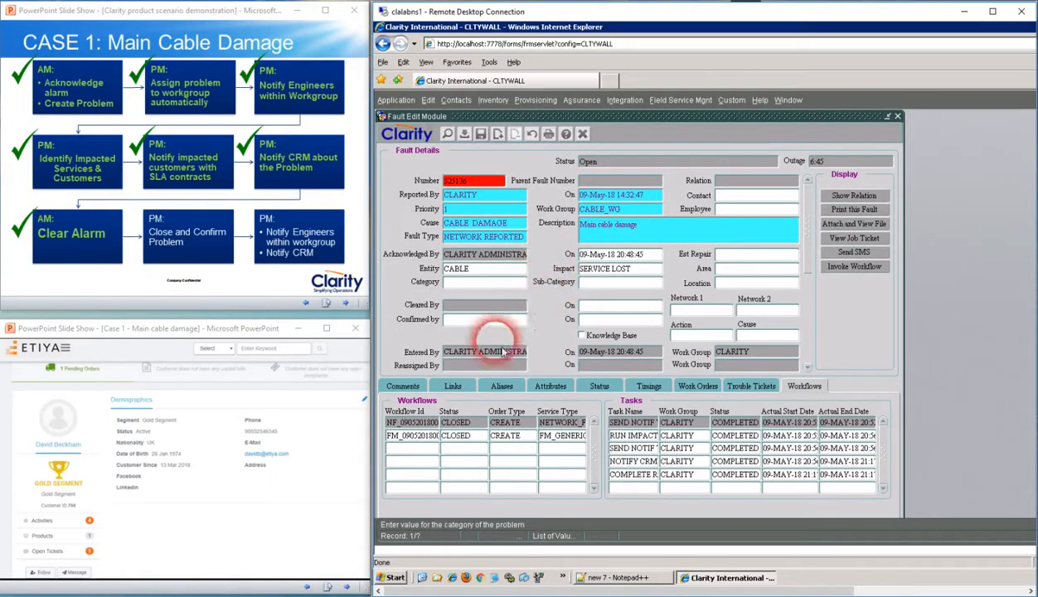
# Open the alarm linked to the fault, check its User Cleared Time, and return to the fault
pyautogui.click(452, 387)
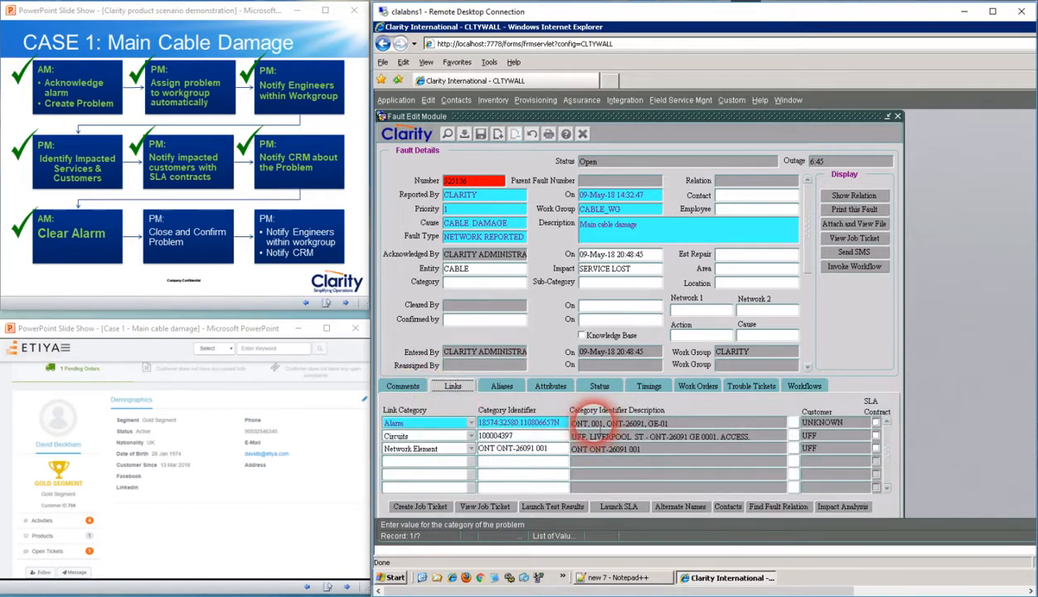
pyautogui.doubleClick(597, 423)
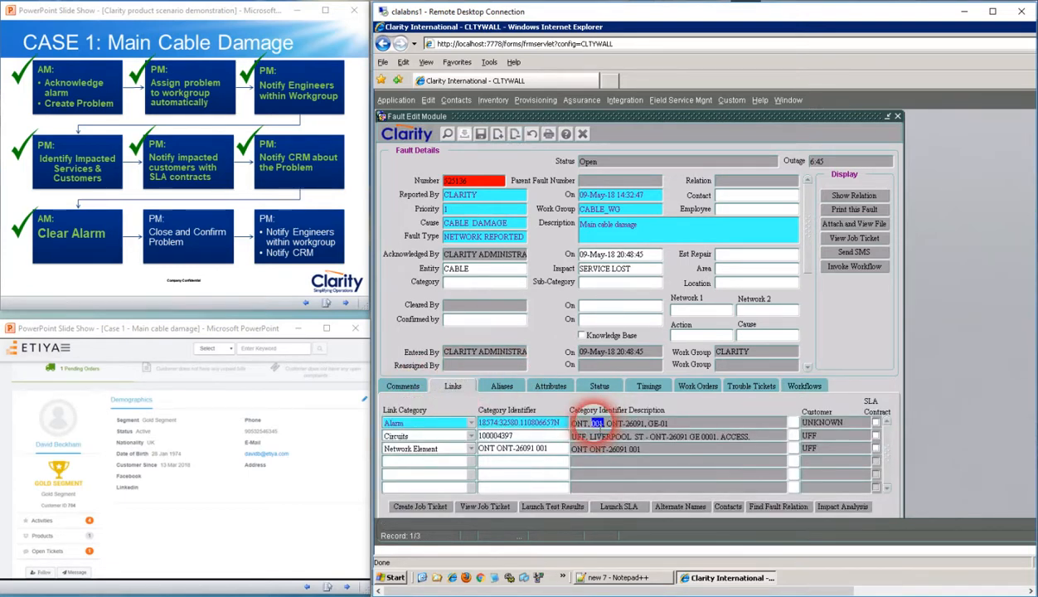
pyautogui.click(500, 423)
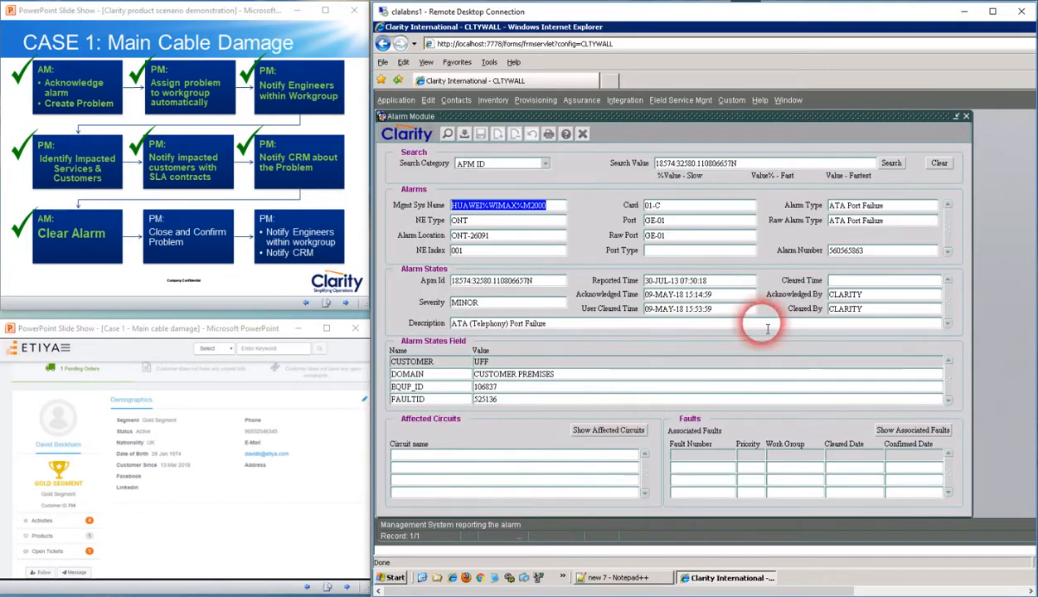
pyautogui.moveTo(716, 310); pyautogui.dragTo(743, 305)
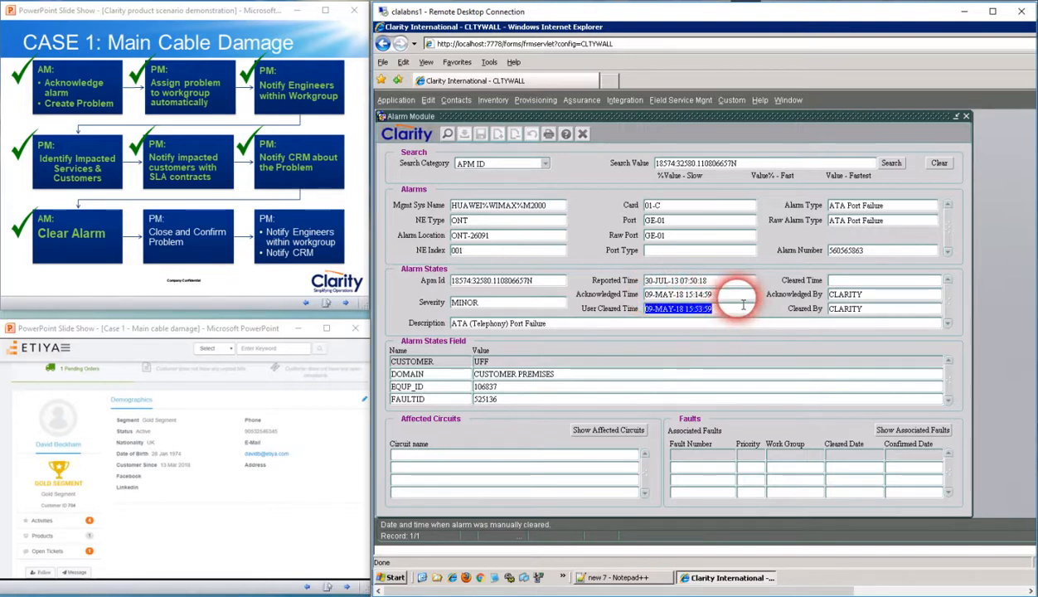
pyautogui.click(968, 118)
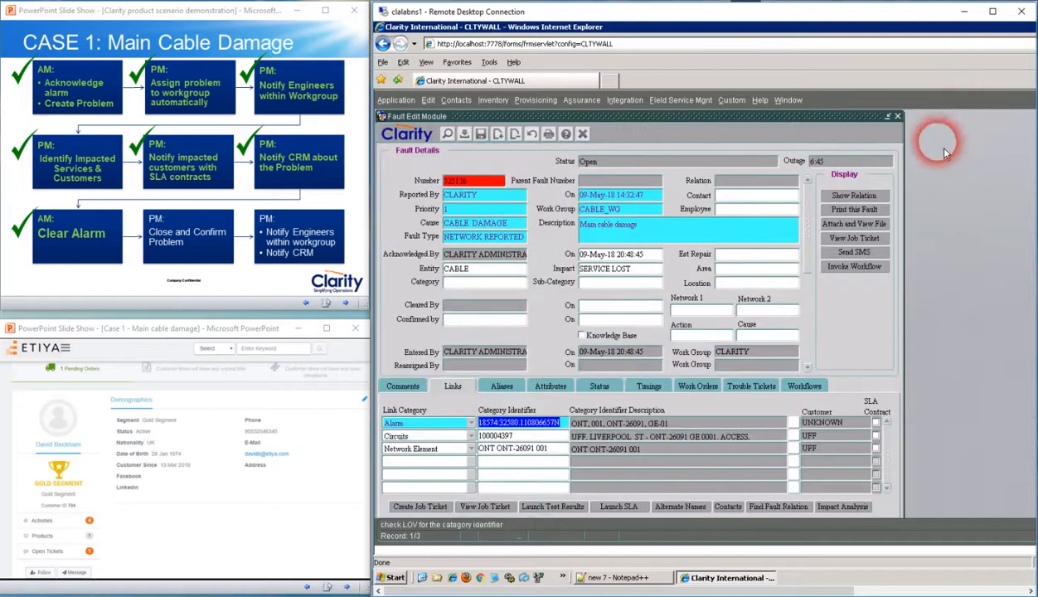
# Set the fault's category to EQUIPMENT and fill in the cleared time 09-May-18 21:28:13 and the confirmed time 09-May-18 21:28:18
pyautogui.click(481, 281)
pyautogui.click(448, 133)
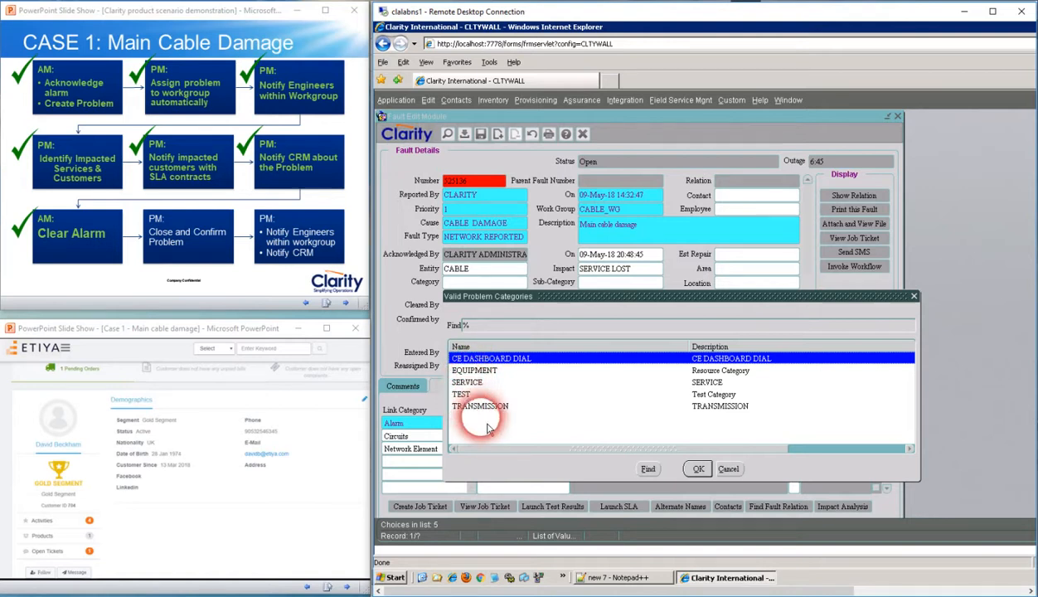
pyautogui.click(474, 371)
pyautogui.click(698, 469)
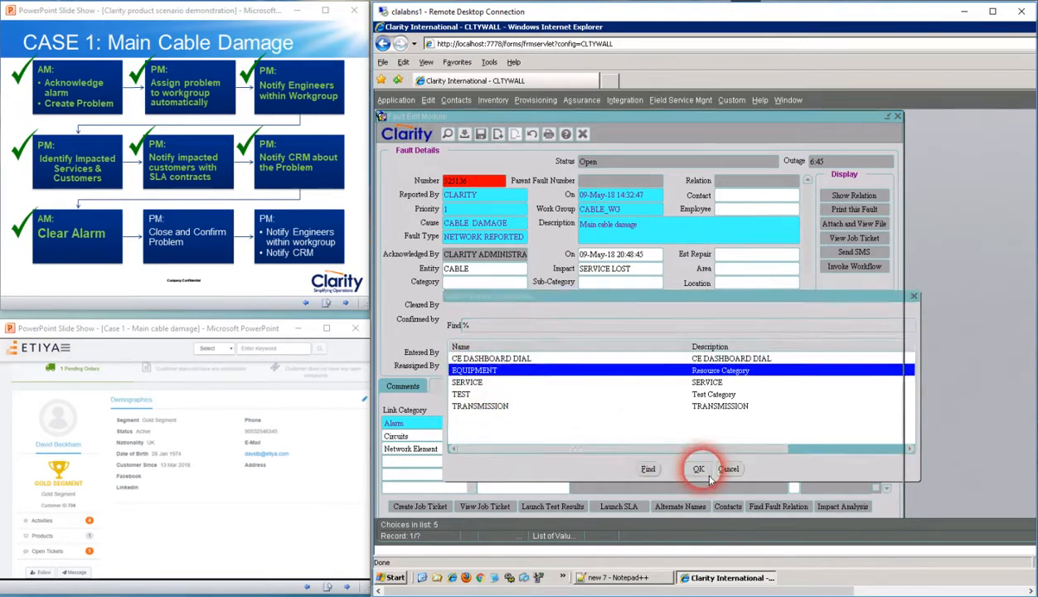
pyautogui.click(613, 306)
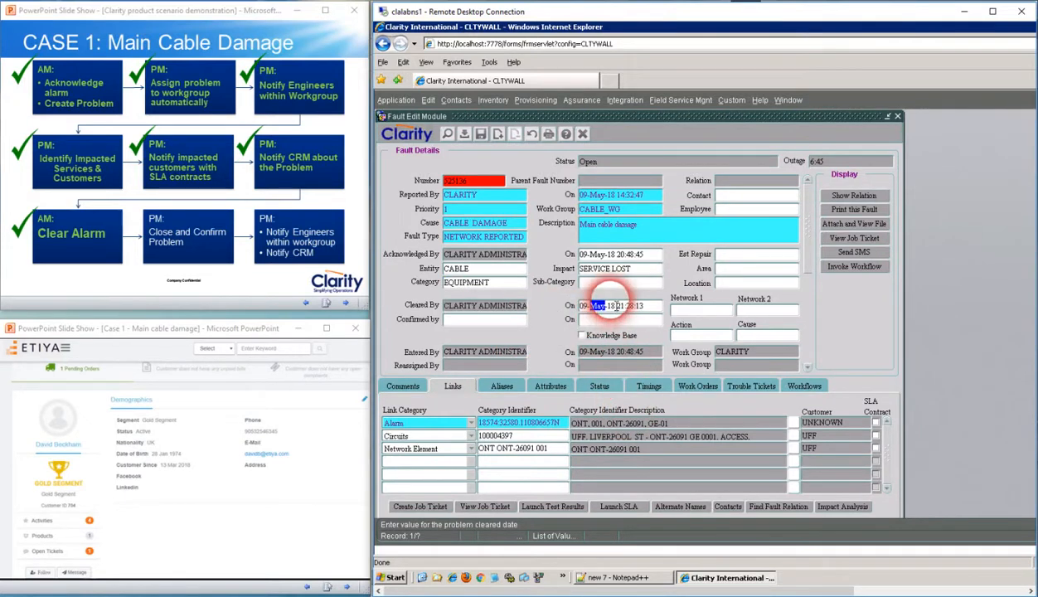
pyautogui.click(618, 321)
# Copy the fault's Cleared By value into Confirmed By and save the fault
pyautogui.click(486, 323)
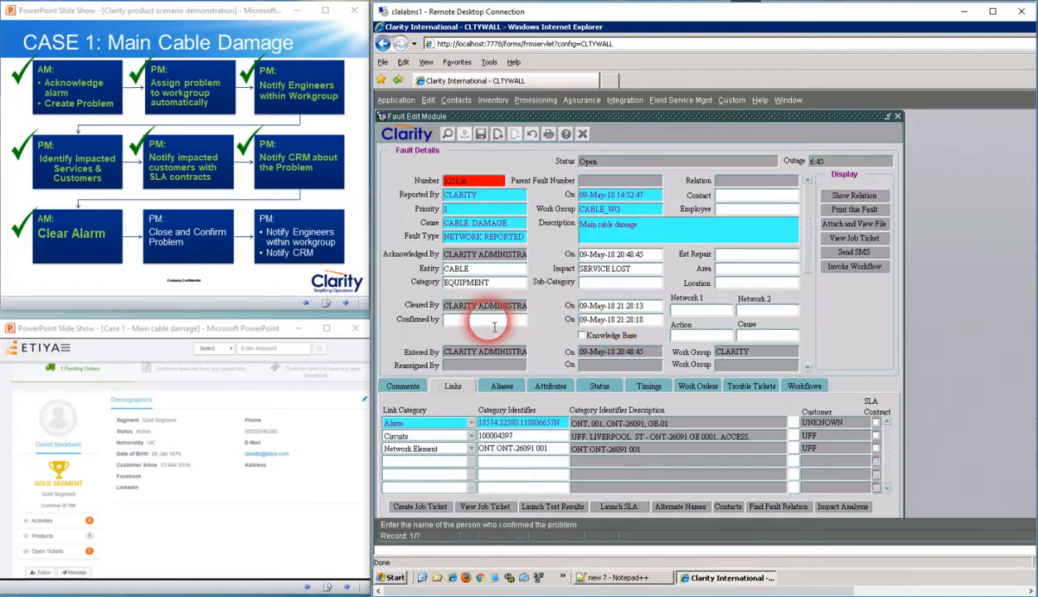
pyautogui.doubleClick(476, 309)
pyautogui.doubleClick(477, 308)
pyautogui.tripleClick(477, 309)
pyautogui.click(477, 308)
pyautogui.tripleClick(482, 315)
pyautogui.hotkey('ctrl', 'c')
pyautogui.click(481, 320)
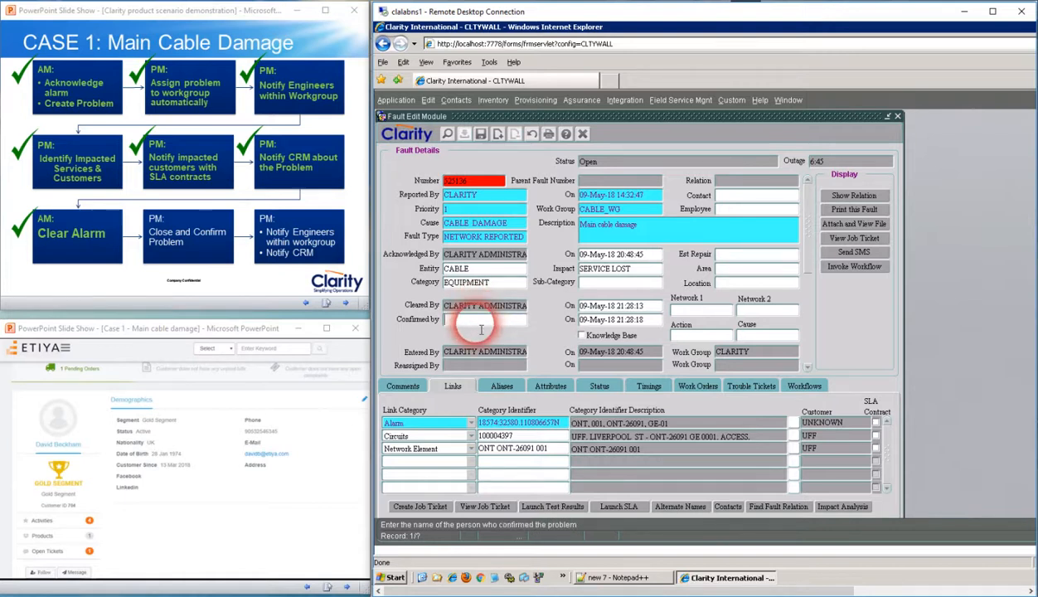
pyautogui.hotkey('ctrl', 'v')
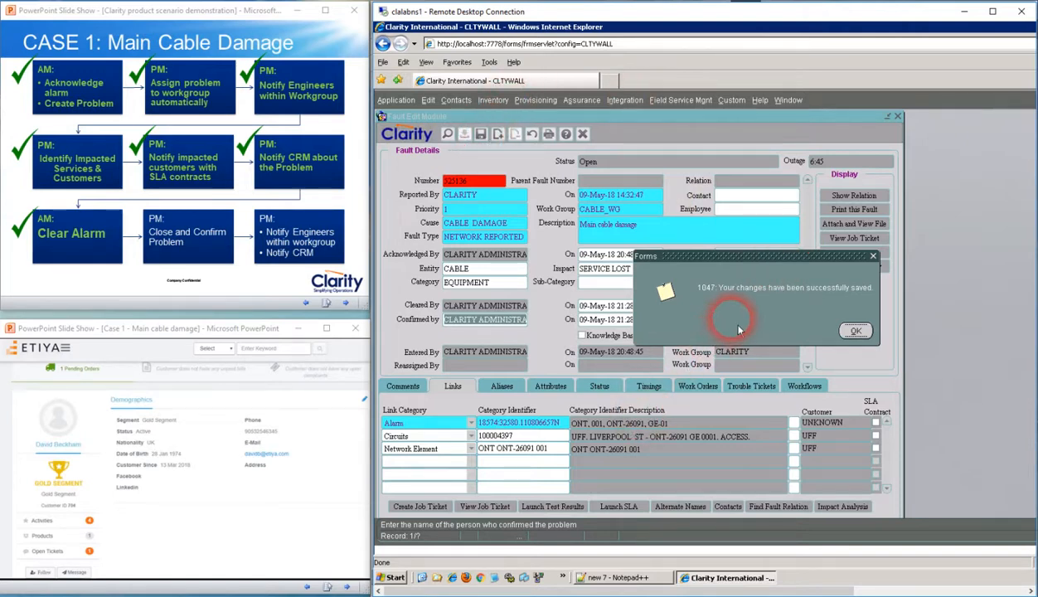
pyautogui.click(854, 333)
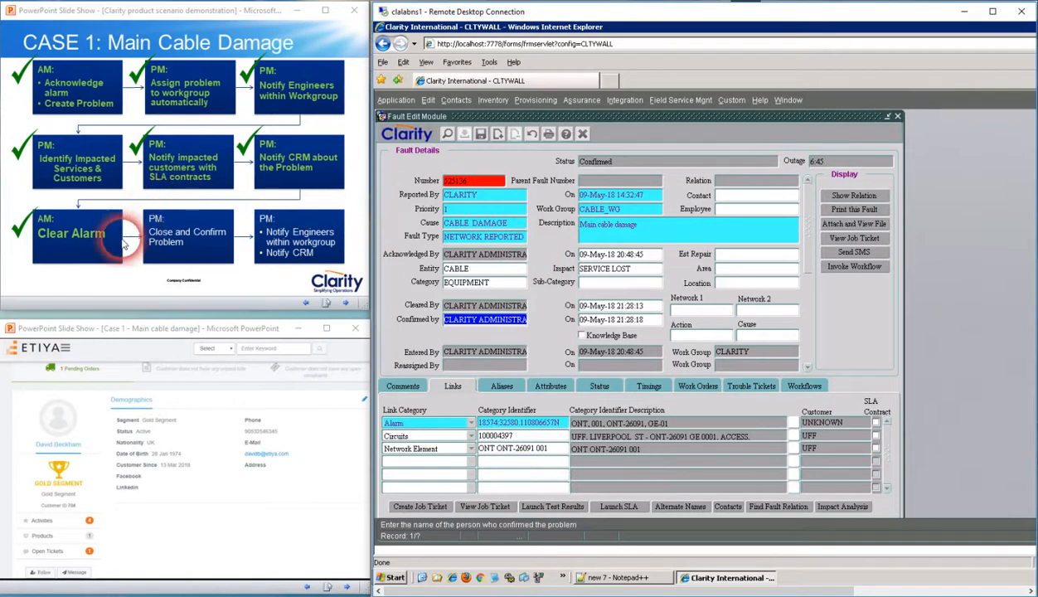
# Mark "Close and Confirm Problem" as done on the PowerPoint slide
pyautogui.click(185, 231)
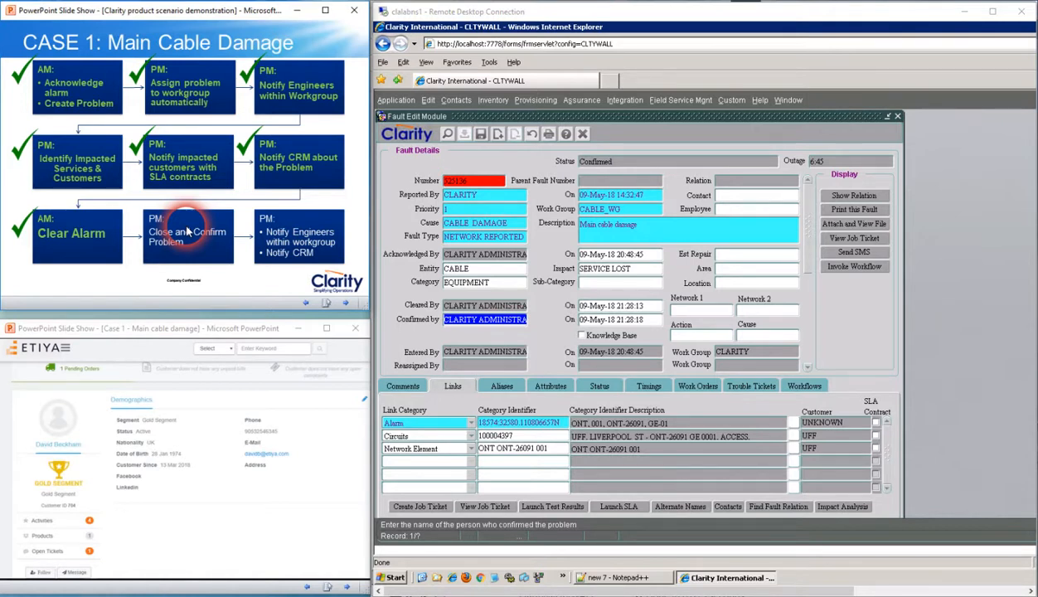
pyautogui.click(187, 233)
pyautogui.click(187, 232)
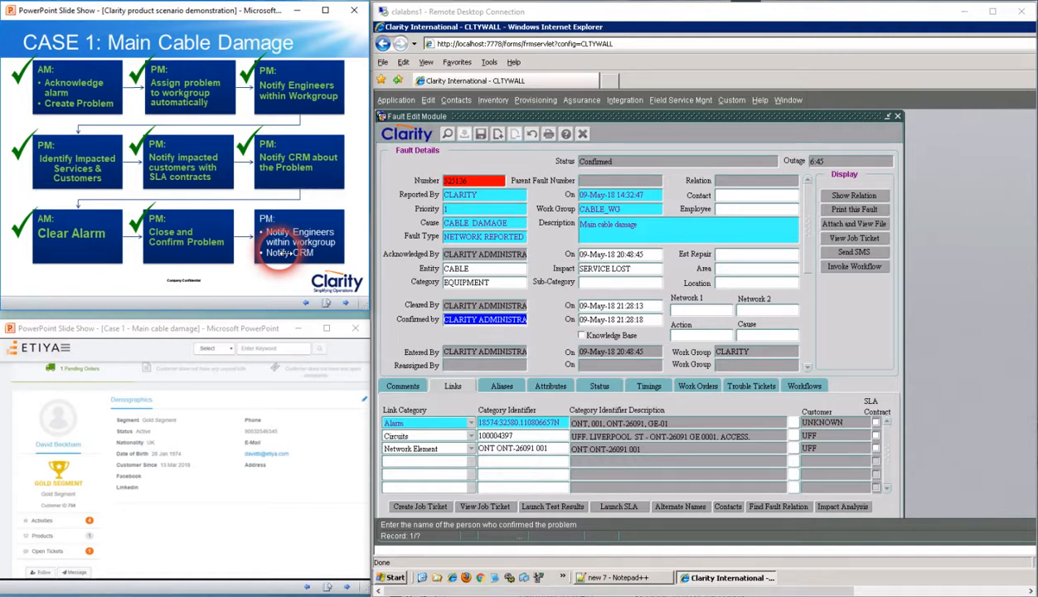
# Switch to PL/SQL Developer and rerun the registered_webservices_log query ordered by request date descending
pyautogui.click(429, 308)
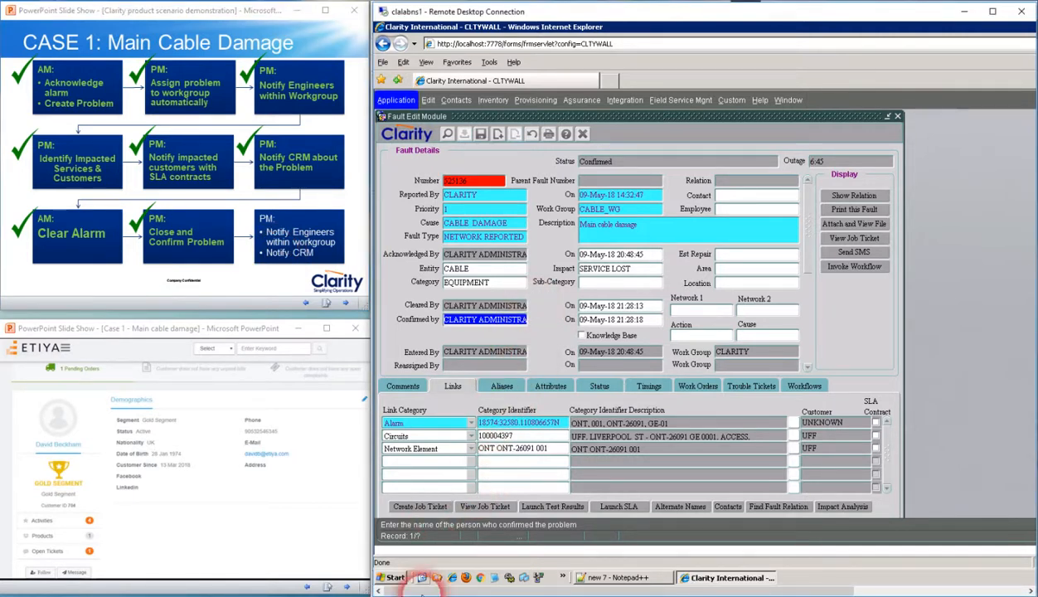
pyautogui.moveTo(394, 595)
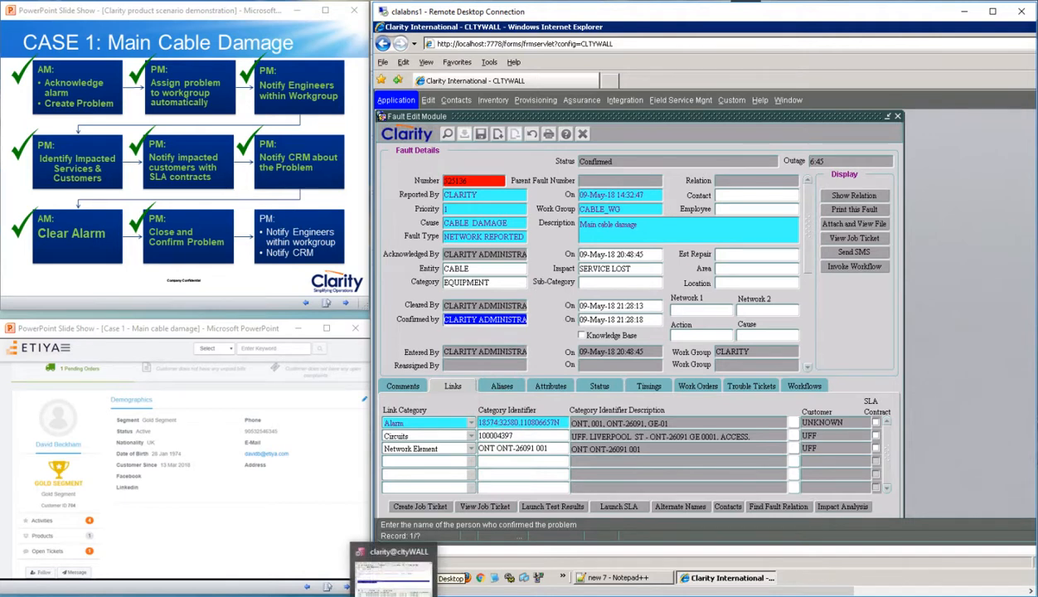
pyautogui.click(388, 576)
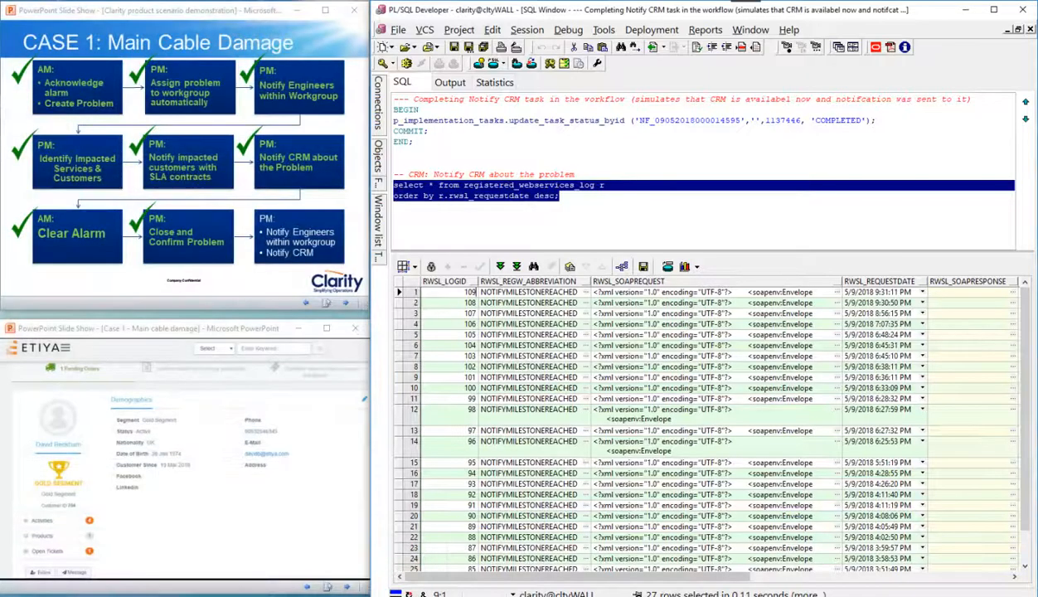
pyautogui.click(487, 214)
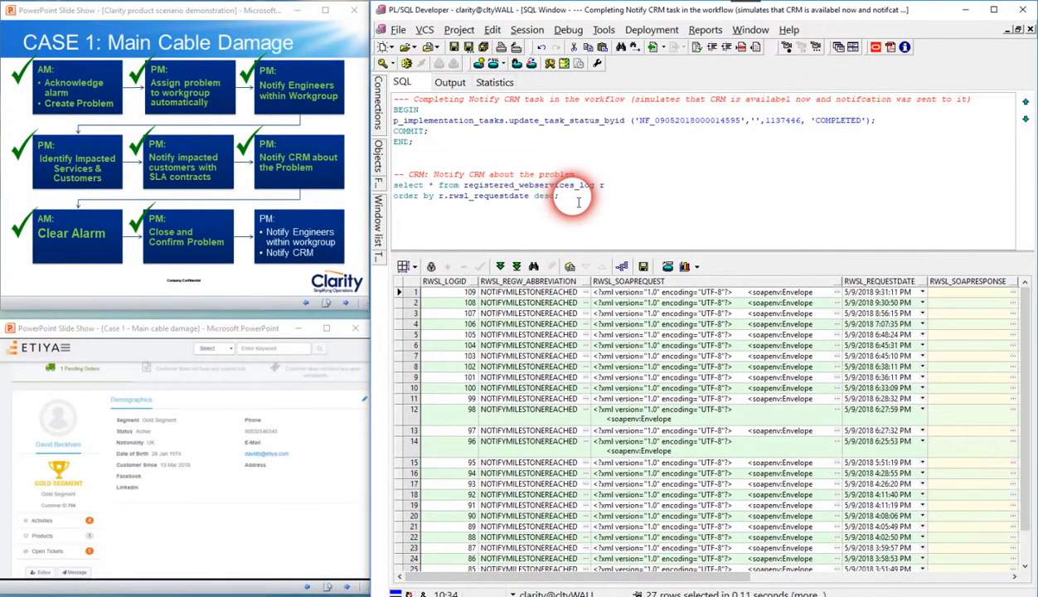
pyautogui.hotkey('shift', 'Up')
pyautogui.hotkey('shift', 'Home')
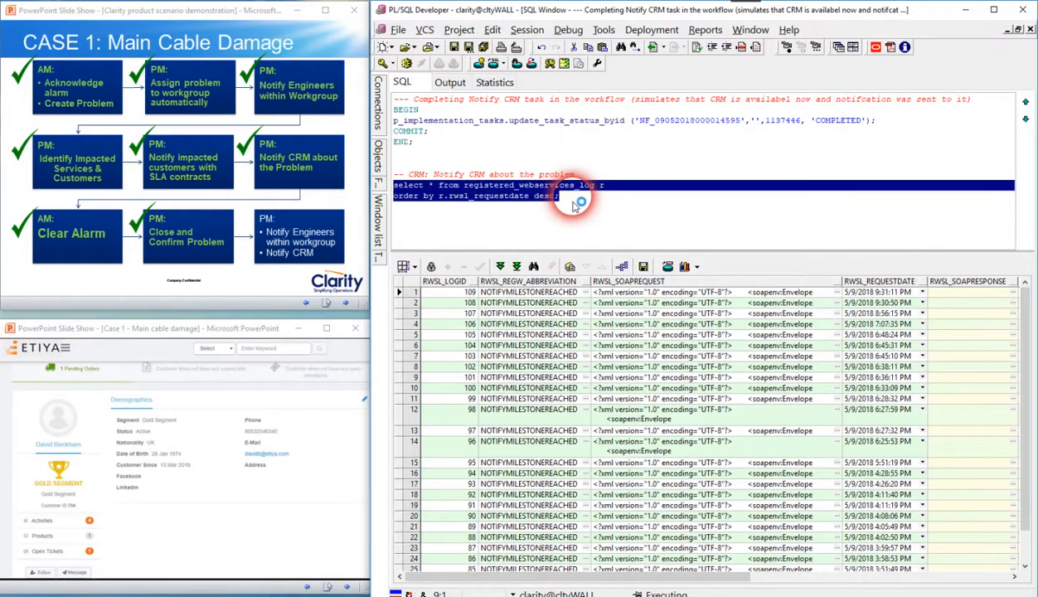
# View the newest log entry's SOAP request as text, check its externalID, and close the data editor
pyautogui.click(837, 293)
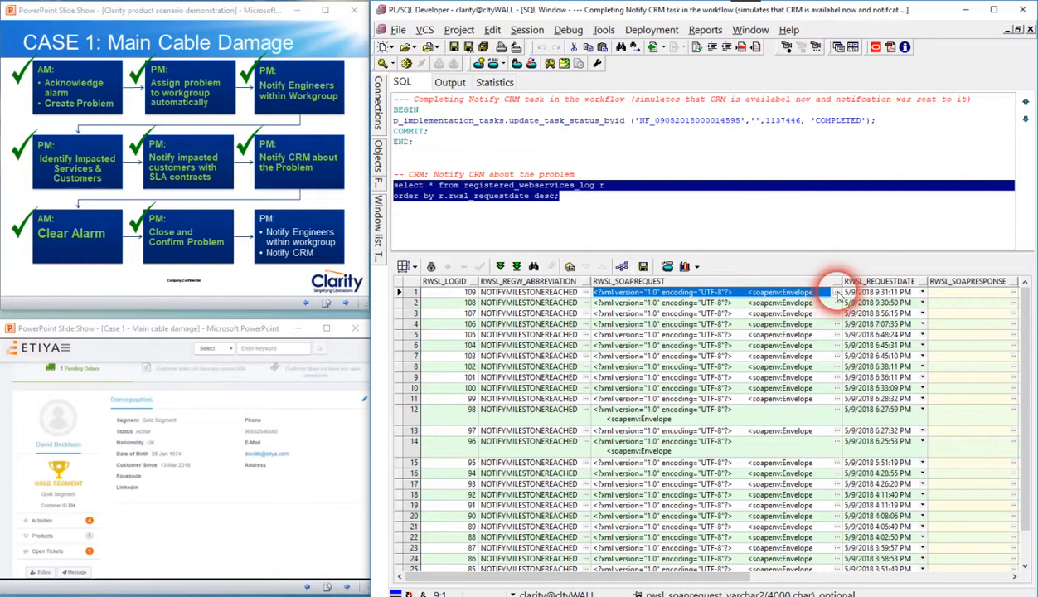
pyautogui.click(479, 71)
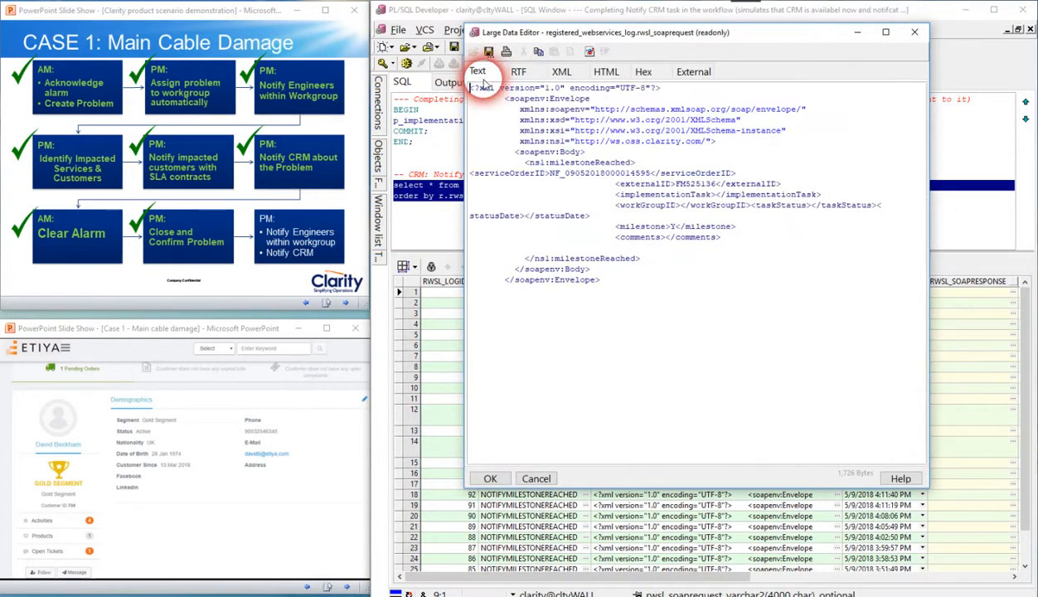
pyautogui.click(742, 181)
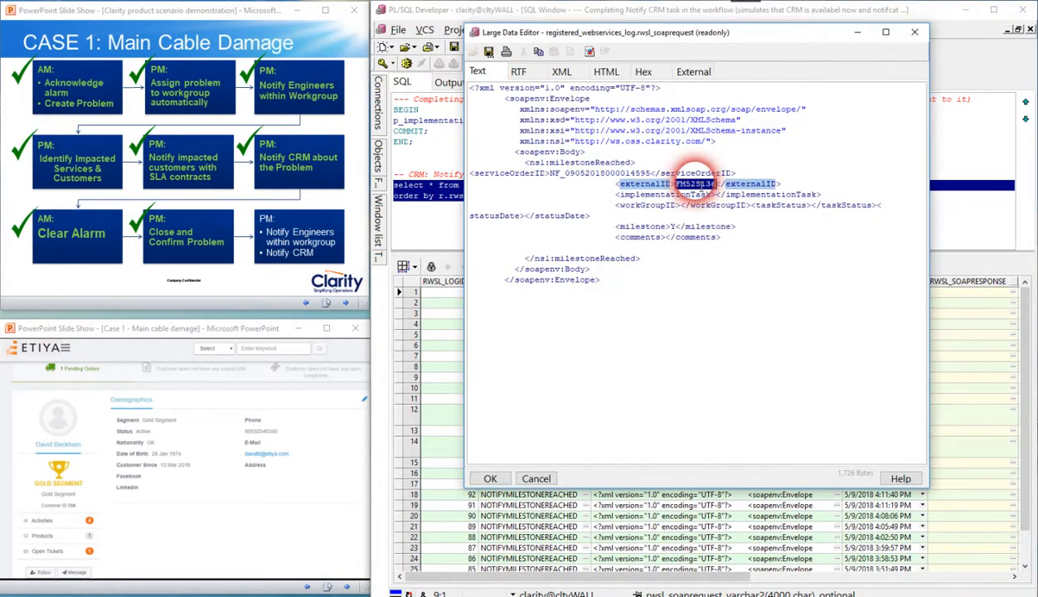
pyautogui.click(611, 183)
pyautogui.click(620, 184)
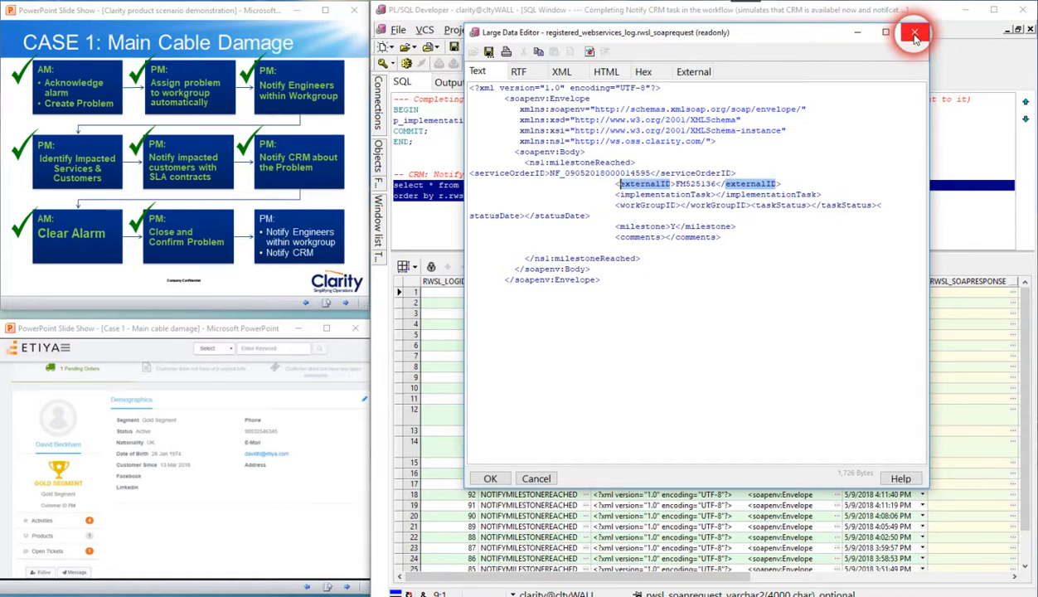
pyautogui.click(915, 35)
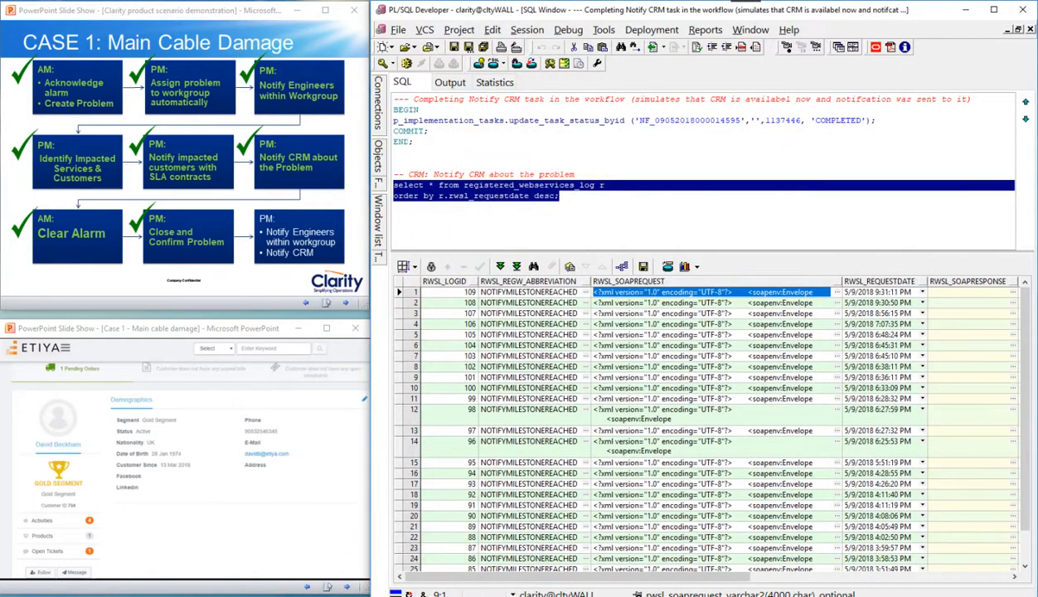
# Switch to Fake SMTP Server on clalabns2, read the "Notify Engineer" mail received at 02:34:52 PM, and close it
pyautogui.click(331, 596)
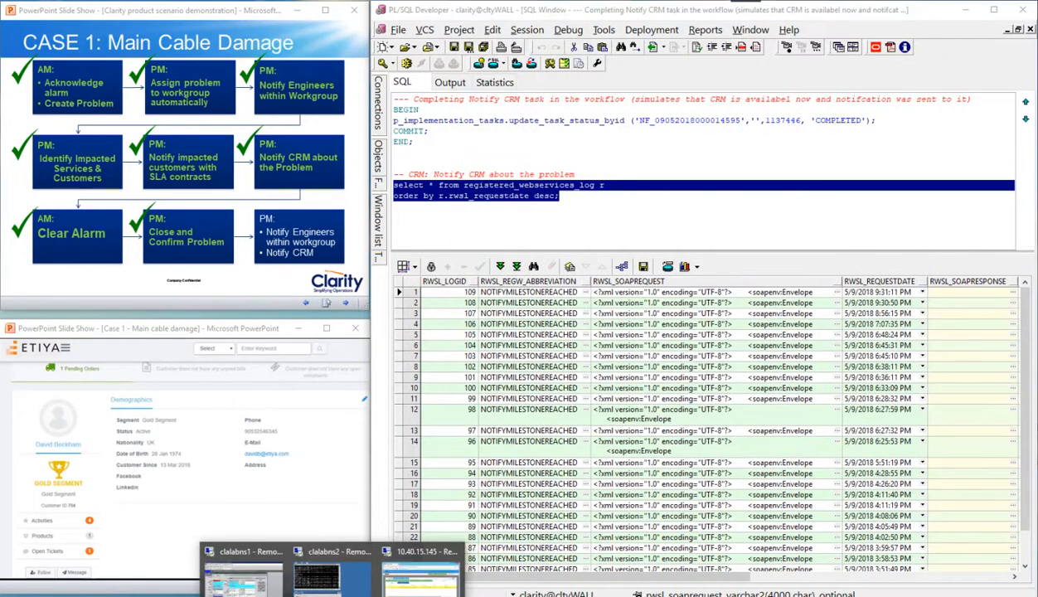
pyautogui.click(305, 573)
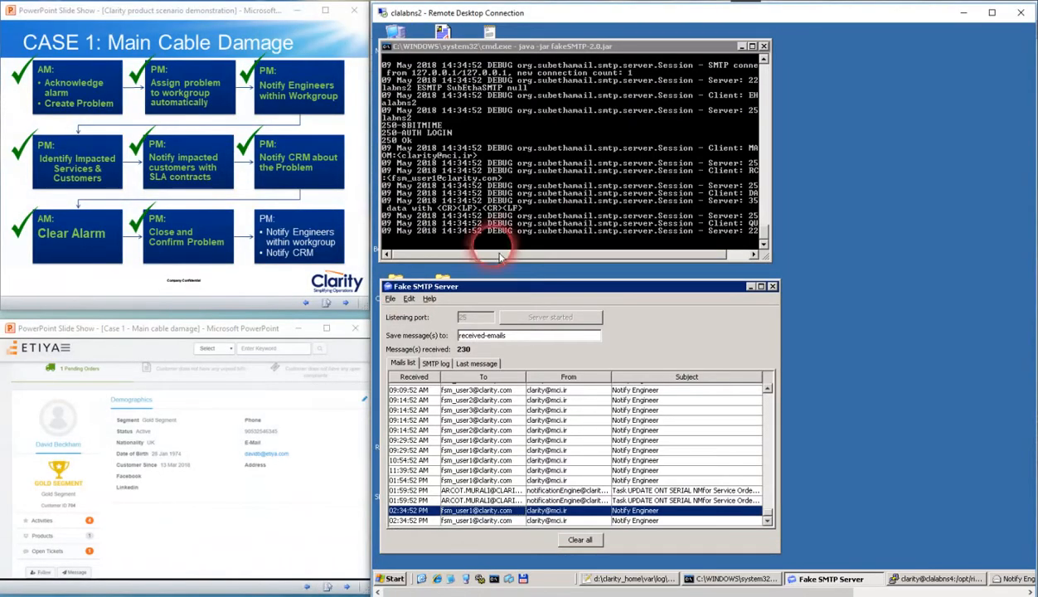
pyautogui.doubleClick(485, 511)
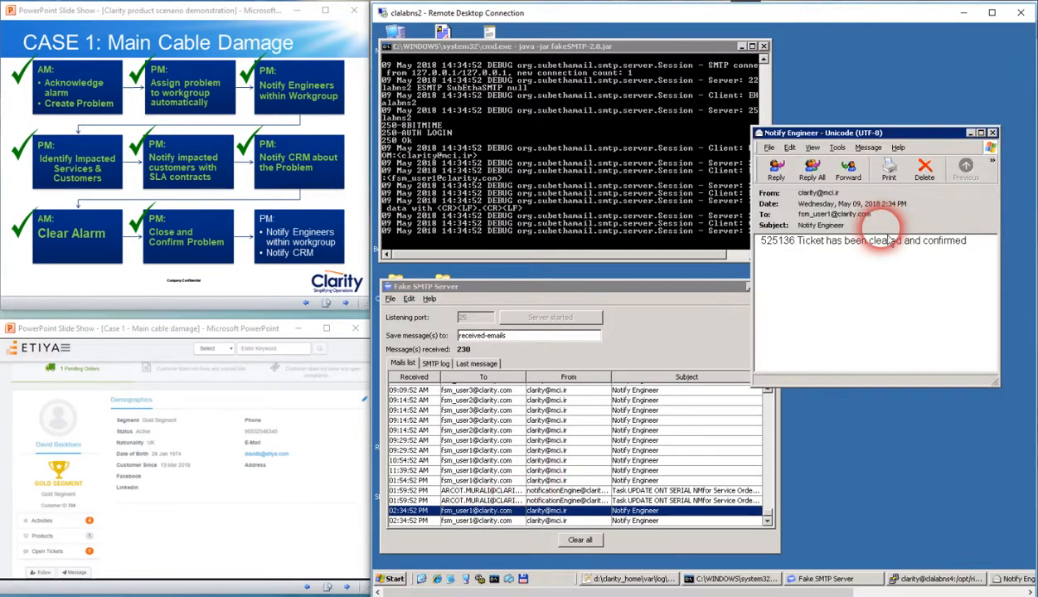
pyautogui.tripleClick(749, 246)
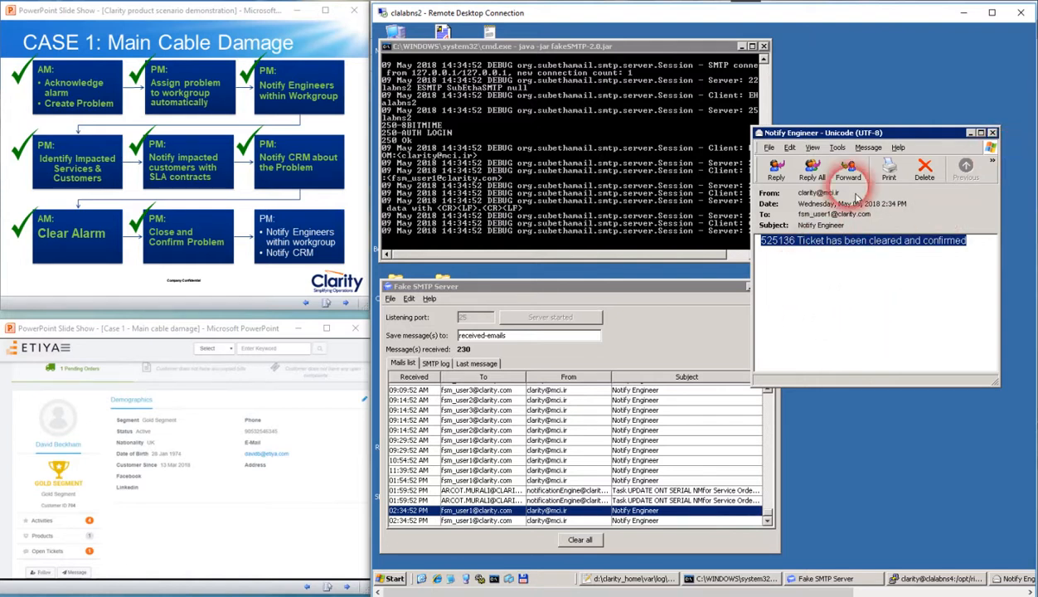
pyautogui.click(992, 132)
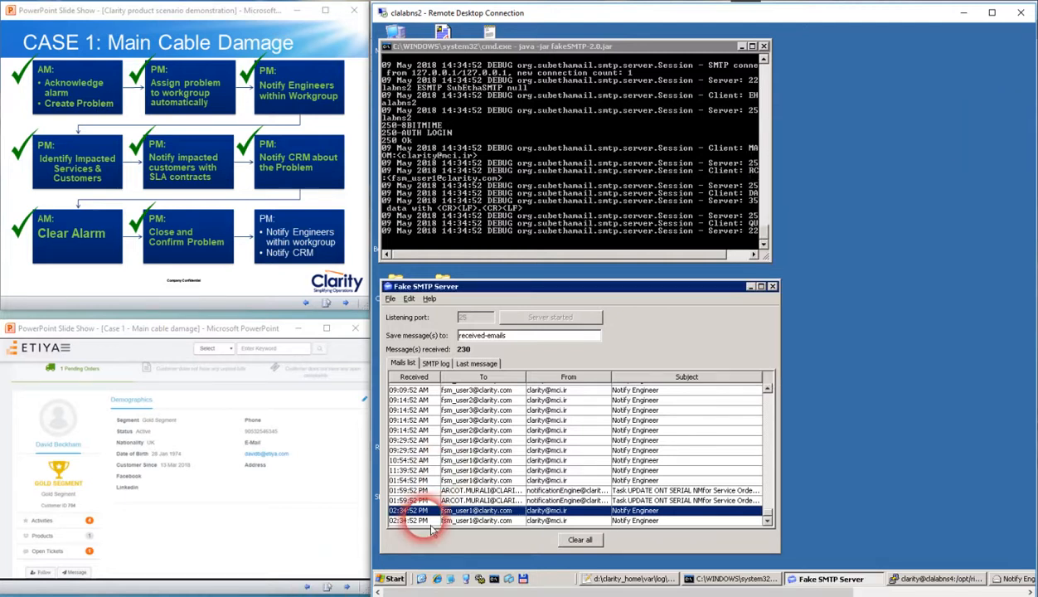
# Mark the final engineer and CRM notification stage as done, and advance the slide shows to the updated Etiya profile and the case's Steps list
pyautogui.click(296, 234)
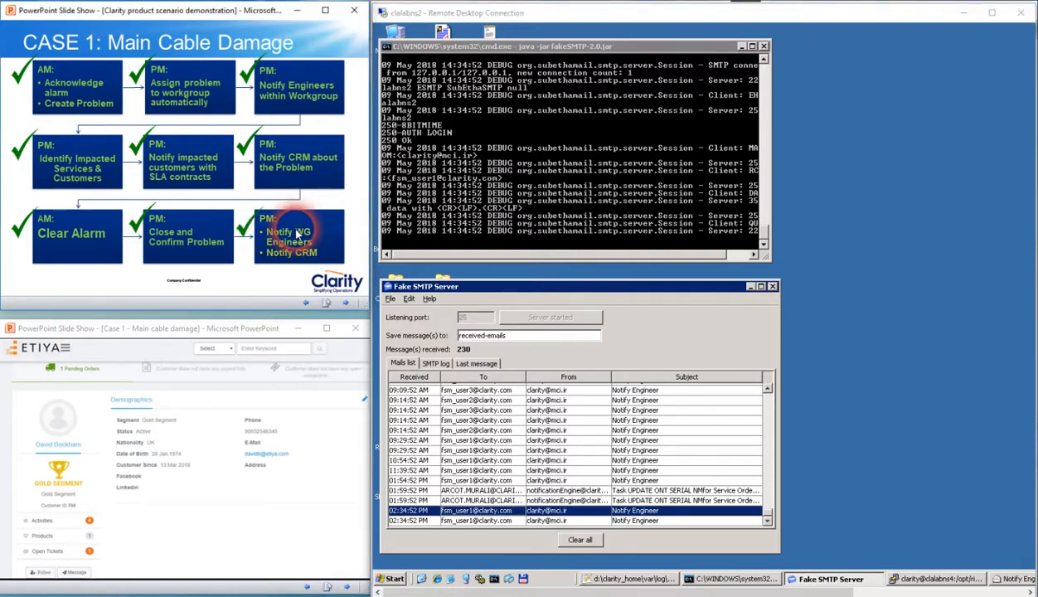
pyautogui.click(219, 524)
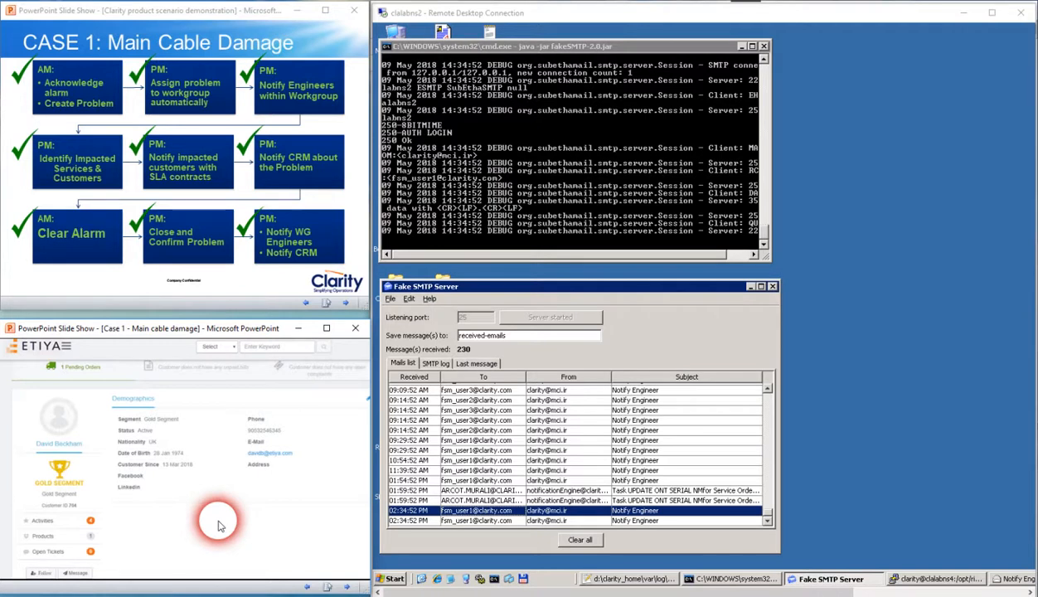
pyautogui.click(206, 267)
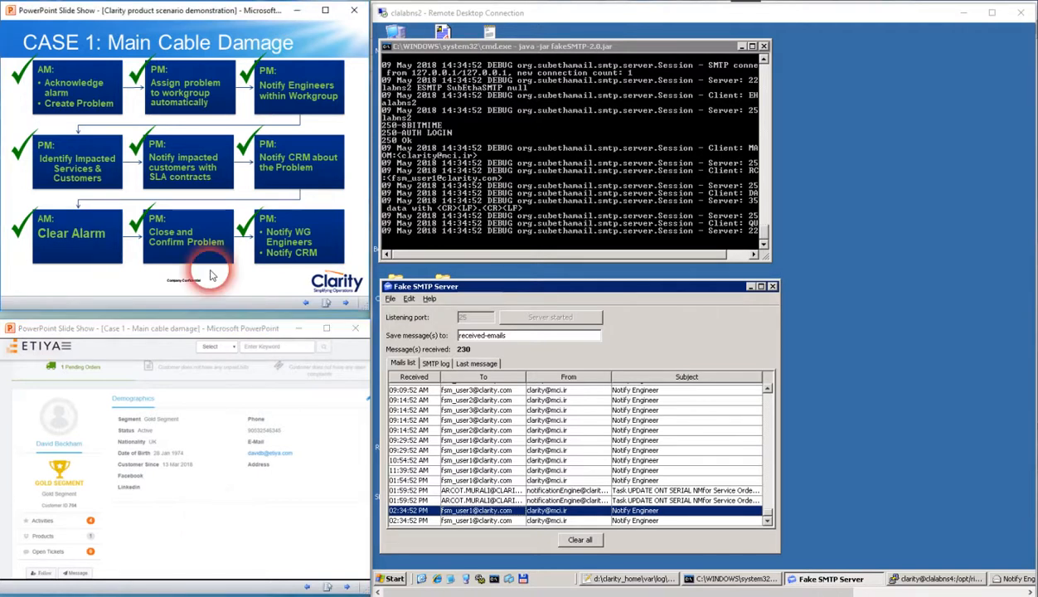
pyautogui.click(263, 287)
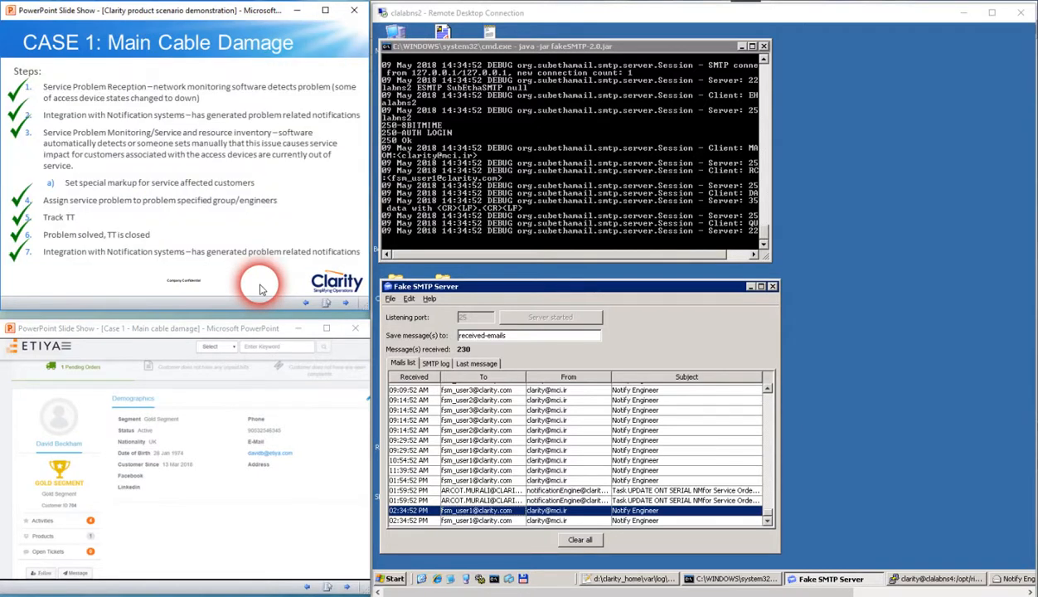